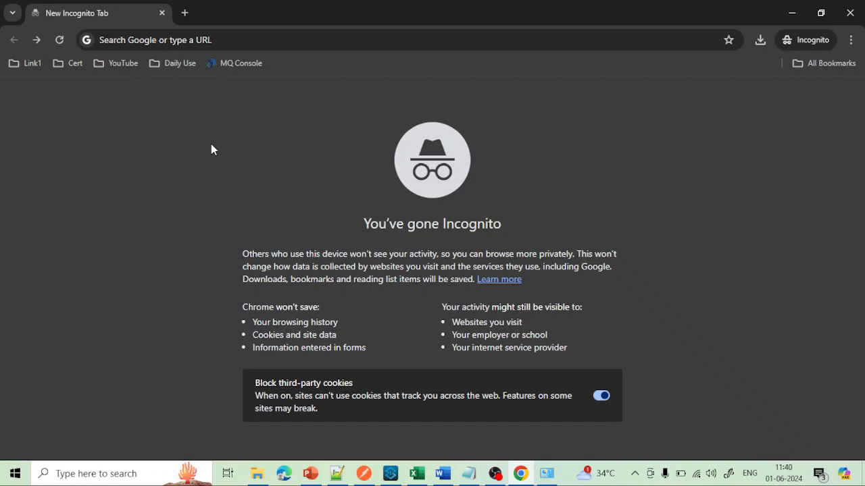
Step: Search the web for "mysql database download" and open the MySQL Downloads result
{"action": "left_click", "coordinate": [185, 41]}
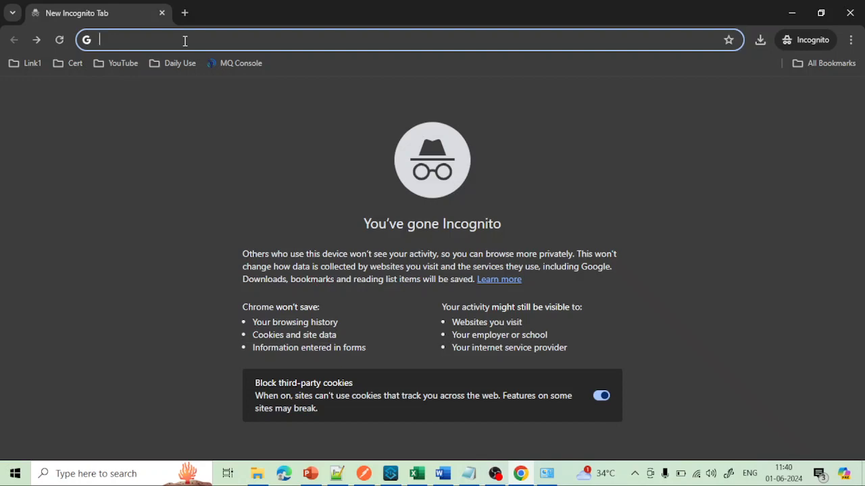
{"action": "type", "text": "my"}
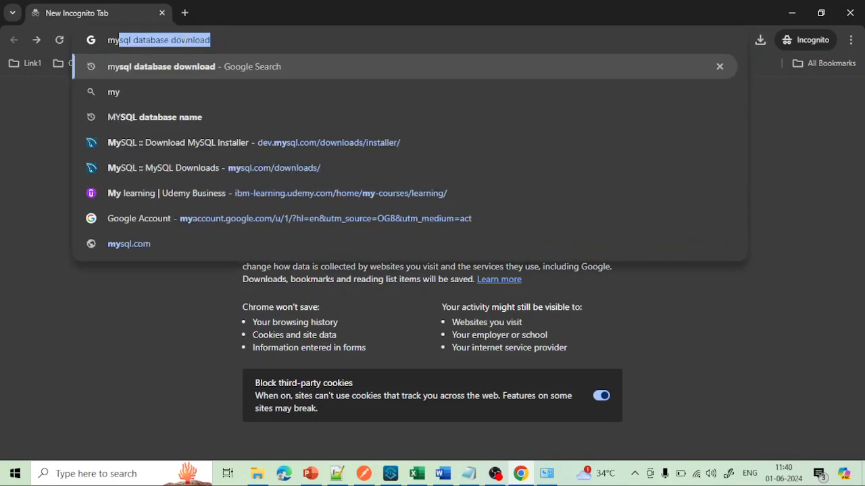
{"action": "key", "text": "Return"}
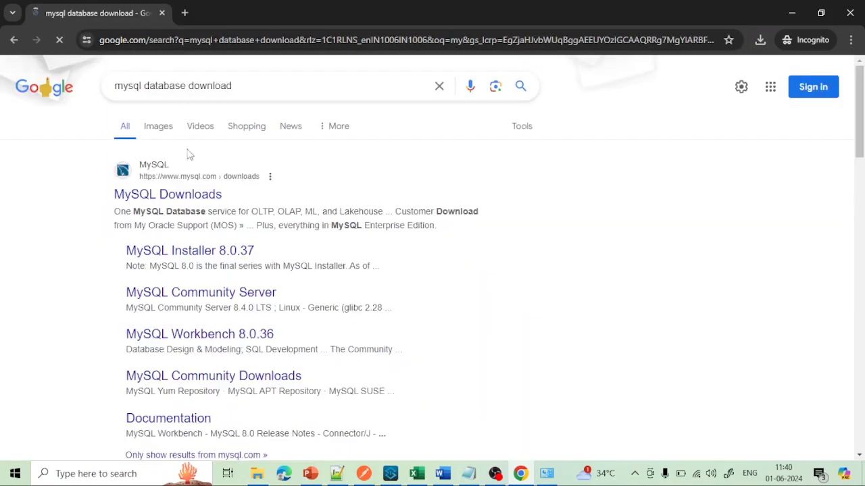
{"action": "left_click", "coordinate": [160, 197]}
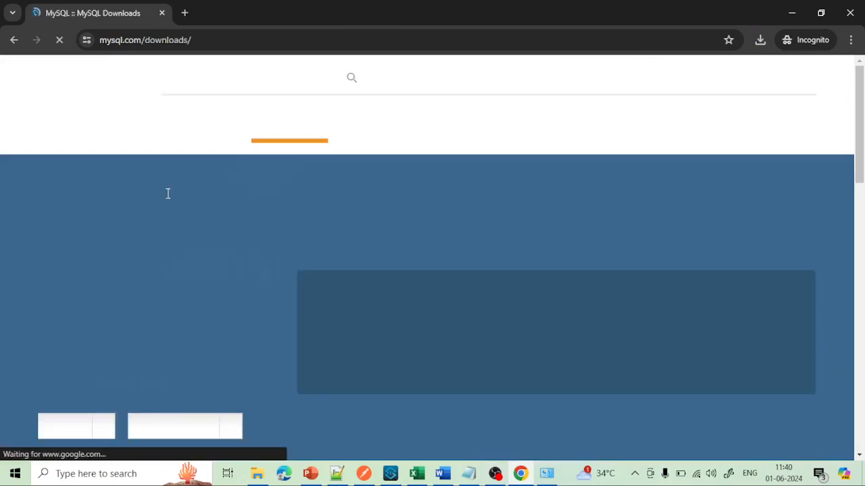
Step: Go to the MySQL Community (GPL) Downloads and open the MySQL Installer for Windows page
{"action": "scroll", "coordinate": [298, 308], "scroll_direction": "down", "scroll_amount": 3}
{"action": "scroll", "coordinate": [299, 314], "scroll_direction": "down", "scroll_amount": 4}
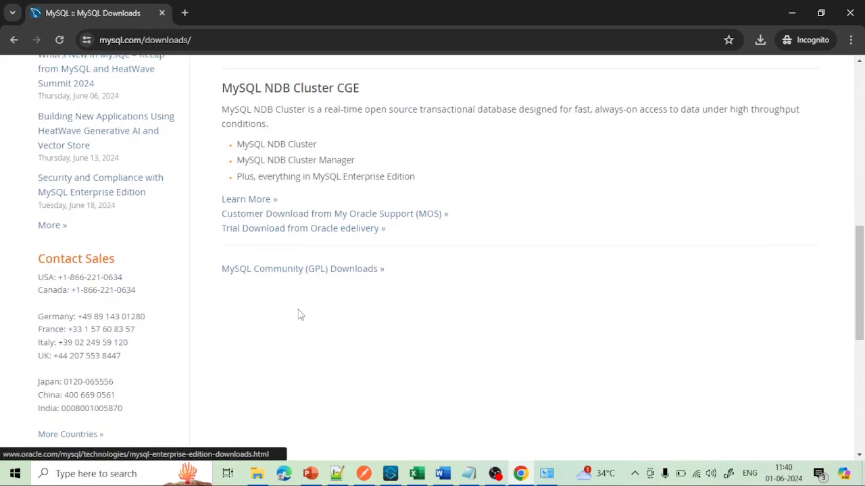
{"action": "left_click", "coordinate": [263, 270]}
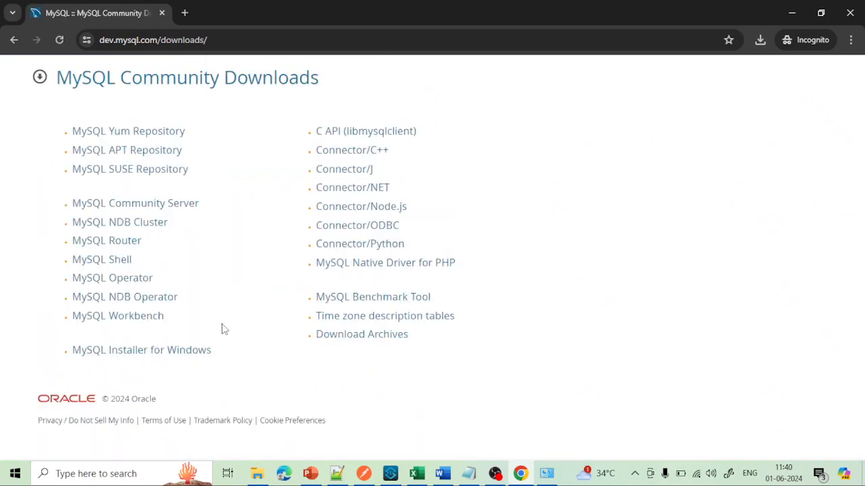
{"action": "left_click", "coordinate": [145, 351]}
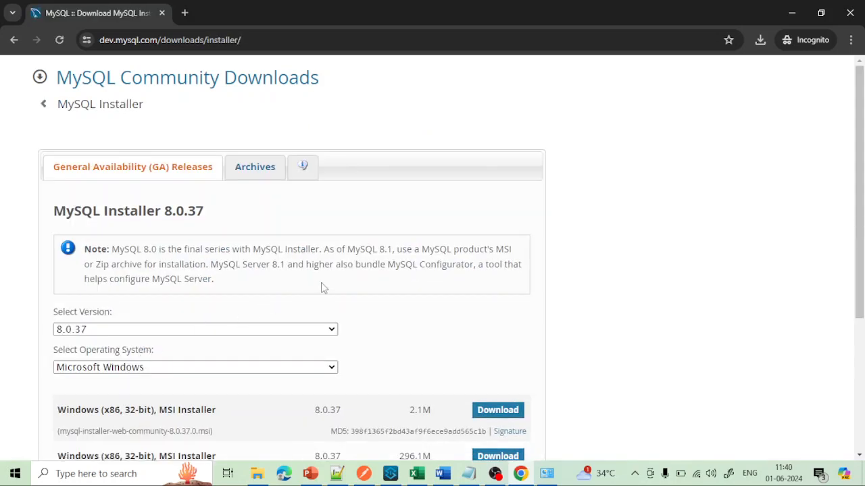
Step: Start downloading the 296.1M Windows MSI Installer 8.0.37 without logging in, saving it to the mysql folder under the suggested name
{"action": "scroll", "coordinate": [323, 288], "scroll_direction": "down", "scroll_amount": 3}
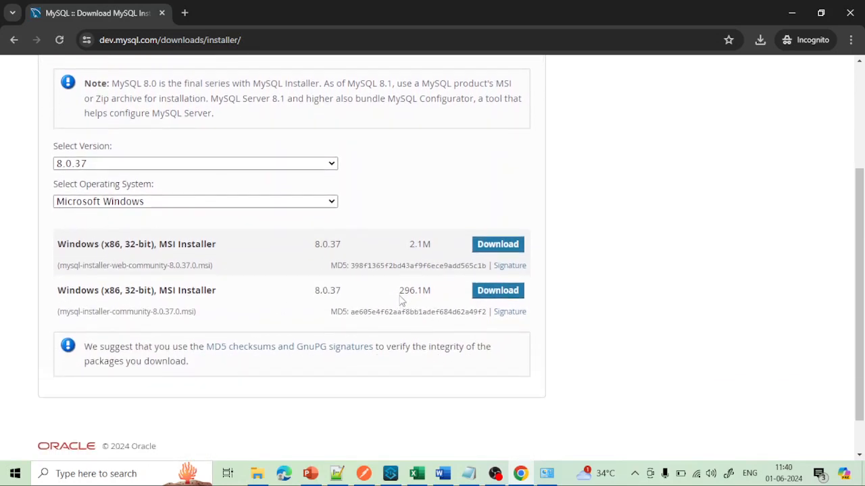
{"action": "left_click_drag", "start_coordinate": [404, 292], "coordinate": [431, 292]}
{"action": "left_click_drag", "start_coordinate": [410, 244], "coordinate": [428, 243]}
{"action": "left_click_drag", "start_coordinate": [398, 292], "coordinate": [432, 293]}
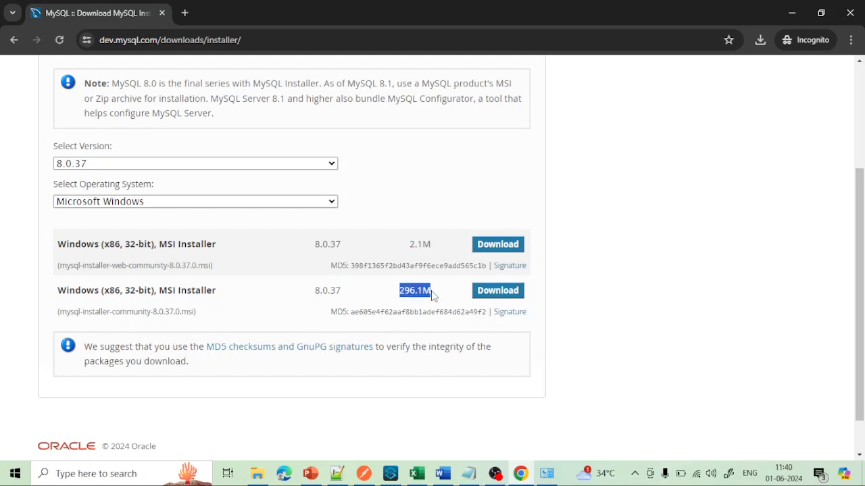
{"action": "left_click", "coordinate": [500, 296]}
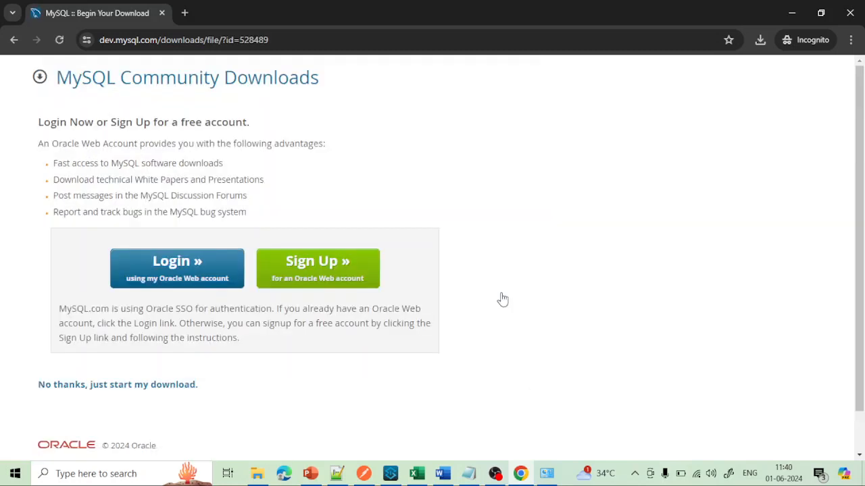
{"action": "scroll", "coordinate": [226, 323], "scroll_direction": "down", "scroll_amount": 1}
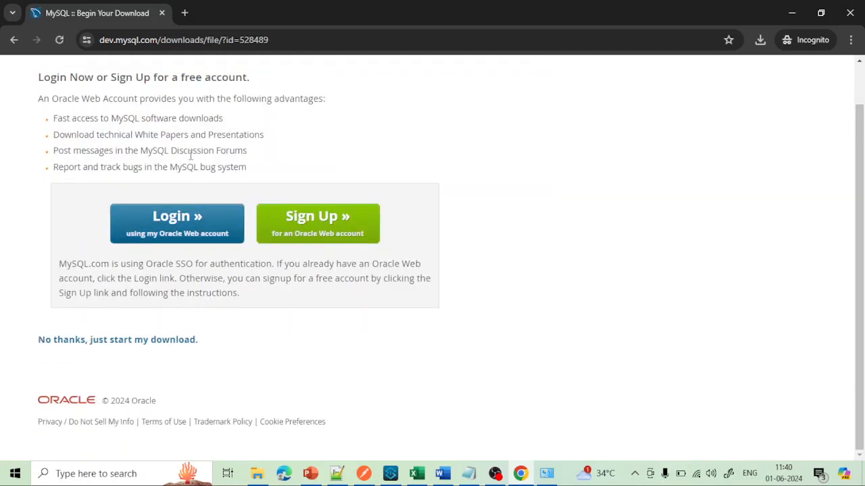
{"action": "left_click", "coordinate": [153, 341]}
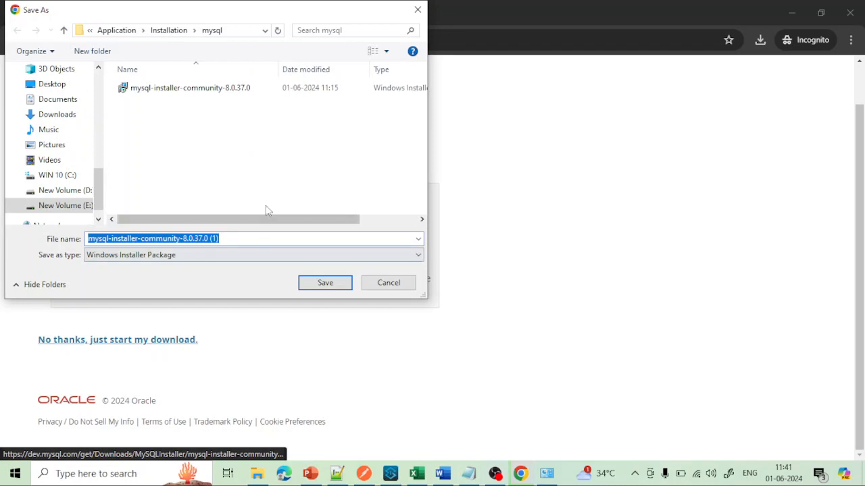
{"action": "left_click", "coordinate": [316, 282]}
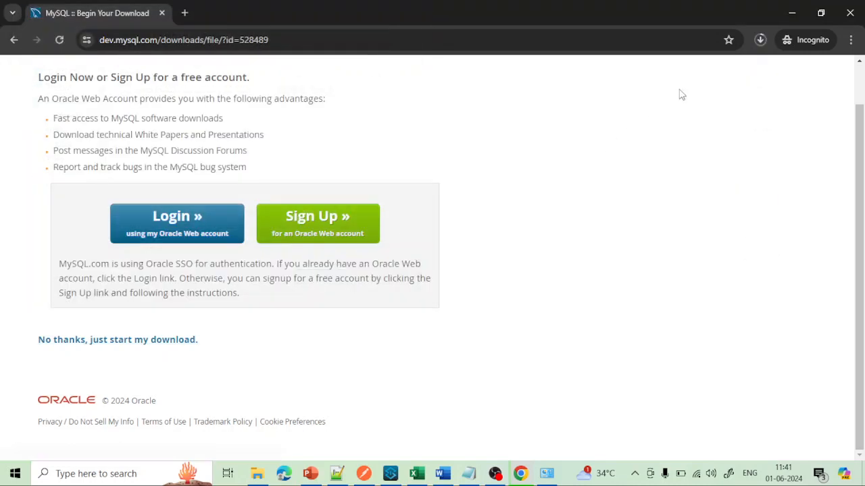
Step: Pause and cancel the running installer download, then close the download history
{"action": "left_click", "coordinate": [762, 40]}
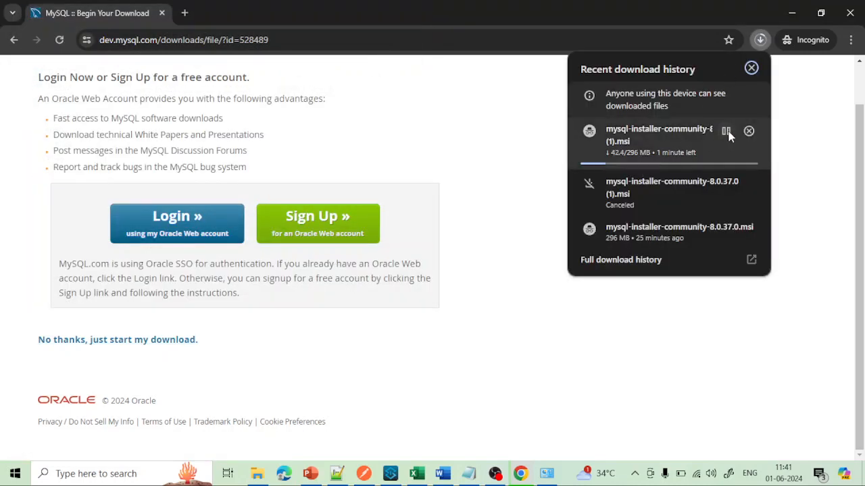
{"action": "left_click", "coordinate": [727, 132]}
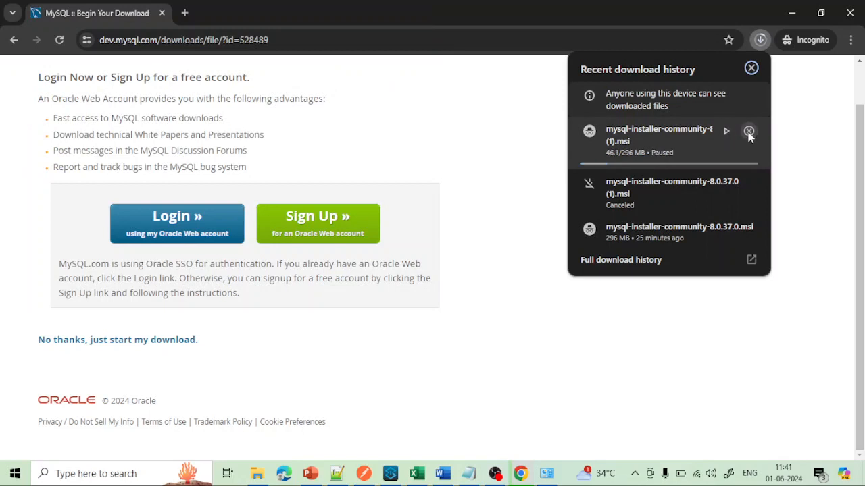
{"action": "left_click", "coordinate": [748, 131]}
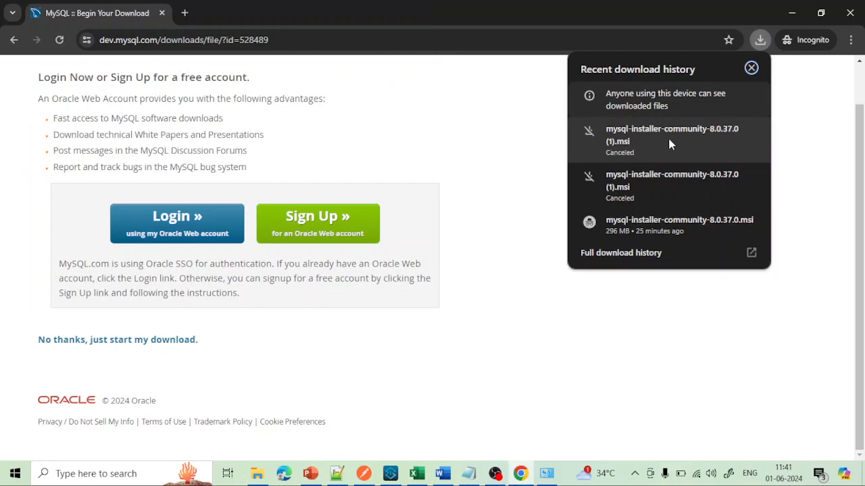
{"action": "left_click", "coordinate": [525, 182]}
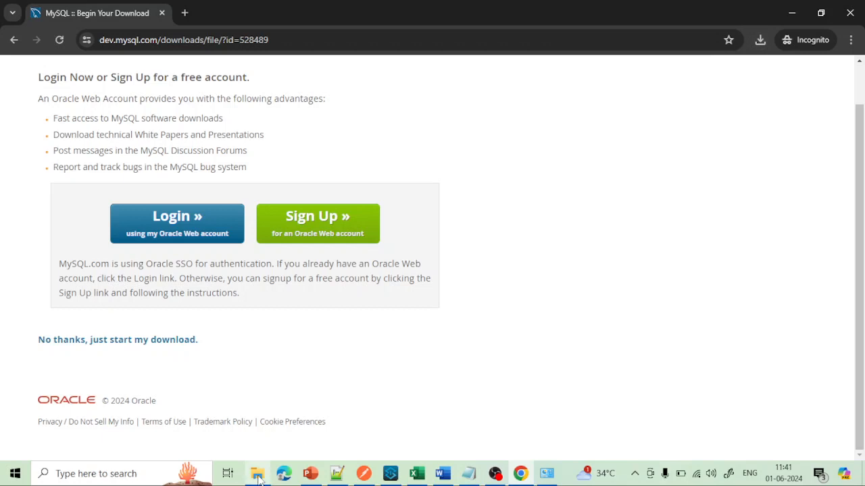
Step: Switch to File Explorer, start installing mysql-installer-community-8.0.37.0 from E:\Application\Installation\mysql, and minimize the folder window
{"action": "left_click", "coordinate": [257, 475]}
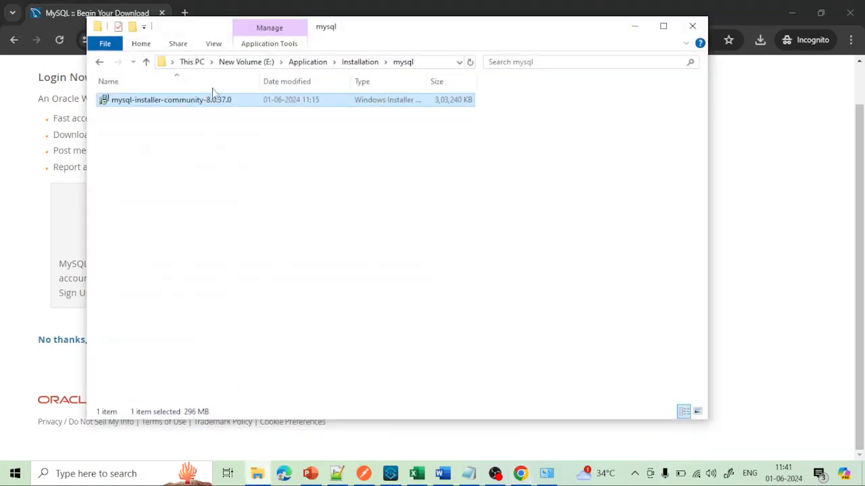
{"action": "left_click", "coordinate": [419, 62]}
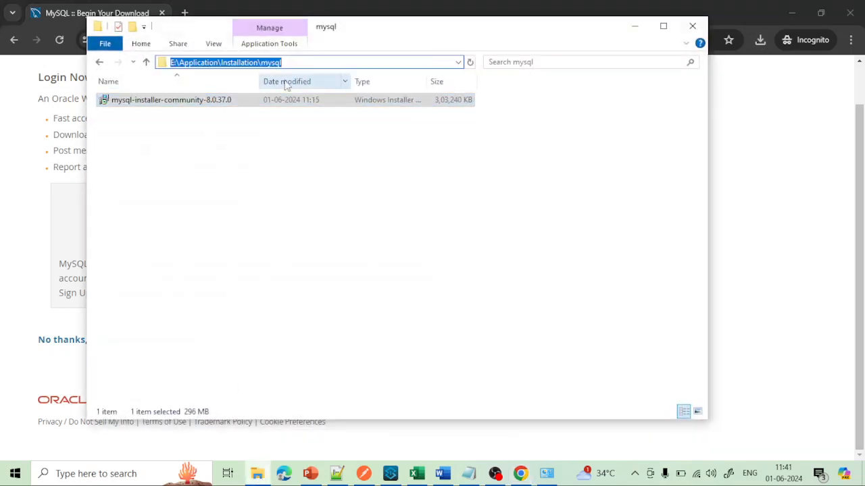
{"action": "left_click", "coordinate": [206, 100]}
{"action": "right_click", "coordinate": [206, 102]}
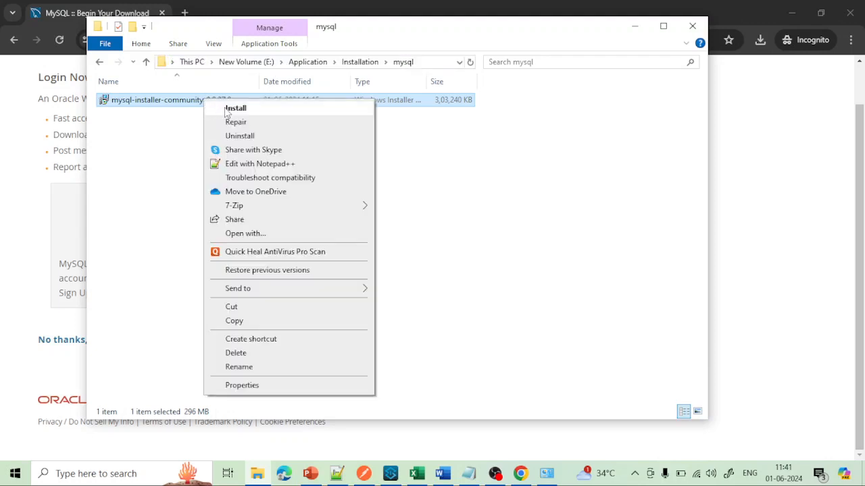
{"action": "left_click", "coordinate": [232, 111]}
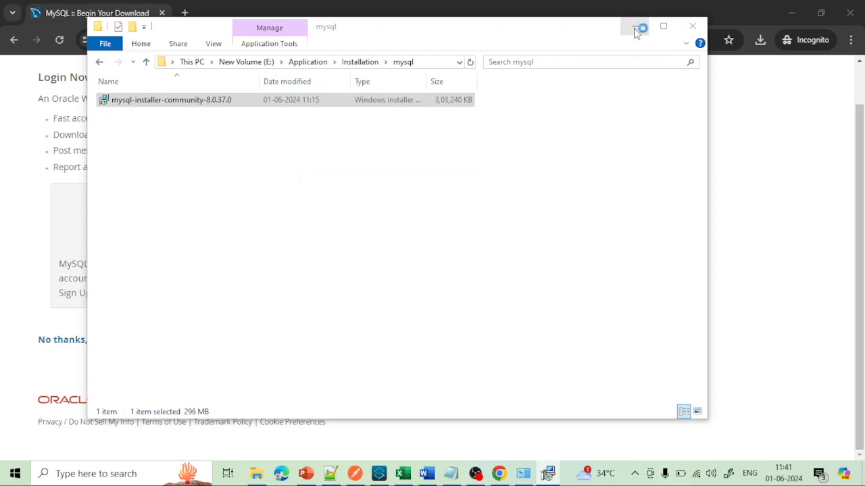
{"action": "left_click", "coordinate": [634, 29]}
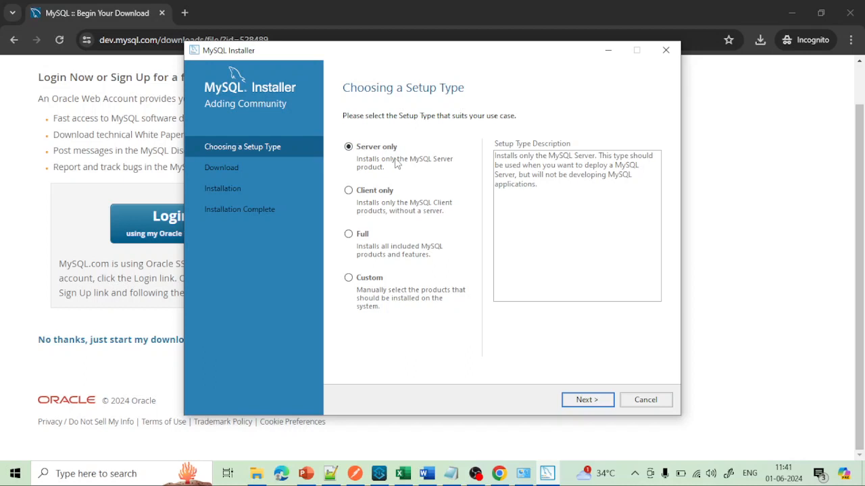
Step: Choose the Custom setup type and add MySQL Server 8.0.37 - X64 to the products to be installed
{"action": "left_click", "coordinate": [349, 282]}
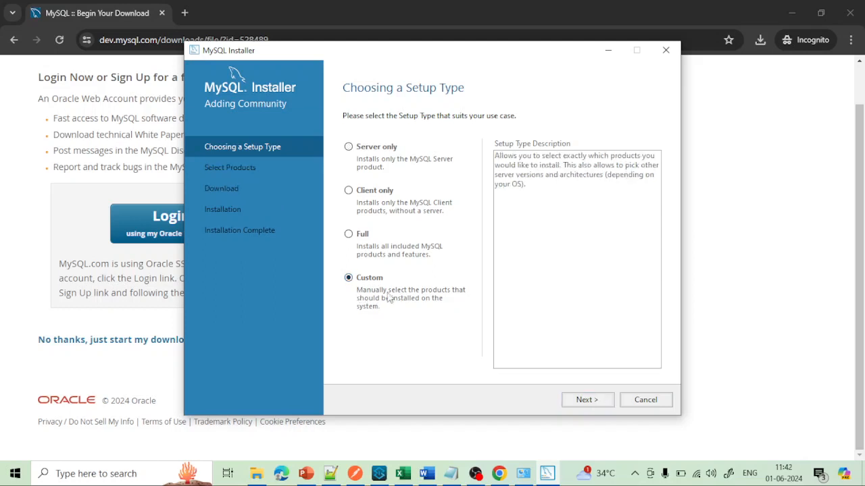
{"action": "left_click", "coordinate": [583, 400]}
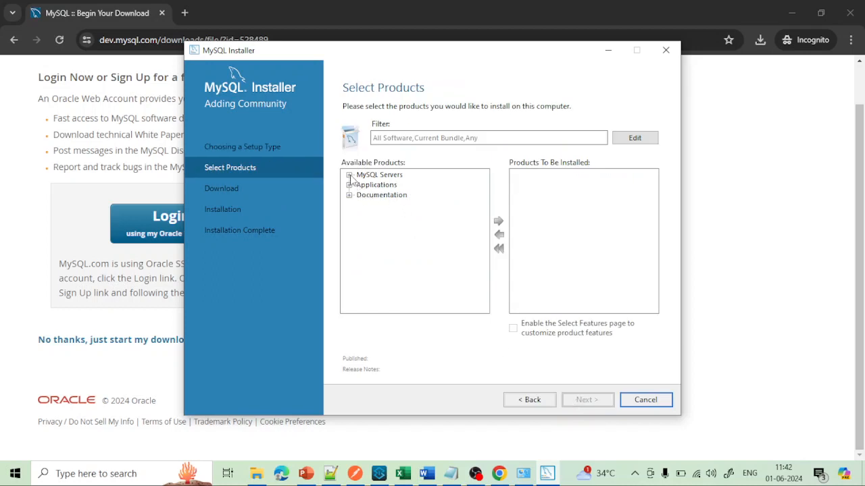
{"action": "left_click", "coordinate": [349, 175]}
{"action": "left_click", "coordinate": [361, 186]}
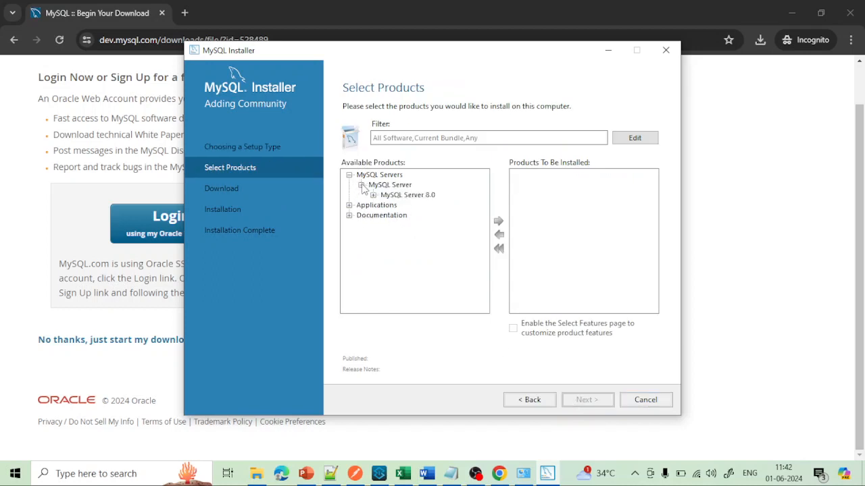
{"action": "left_click", "coordinate": [373, 194]}
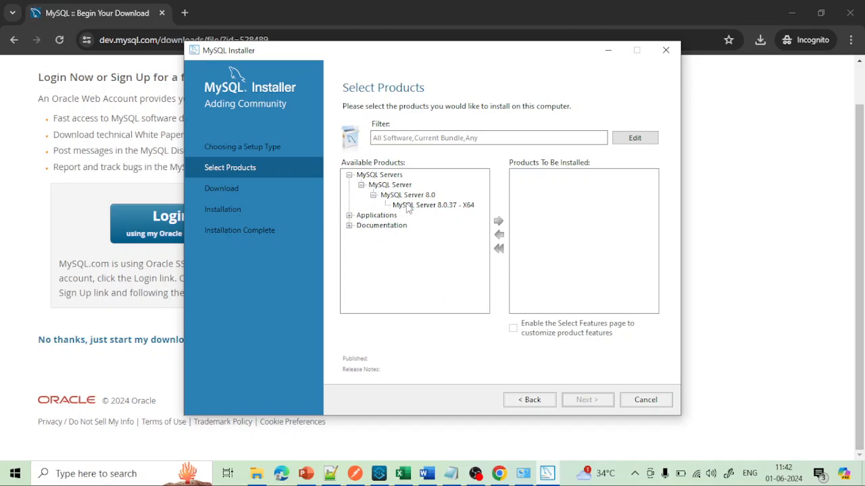
{"action": "left_click", "coordinate": [406, 205]}
{"action": "left_click", "coordinate": [498, 222]}
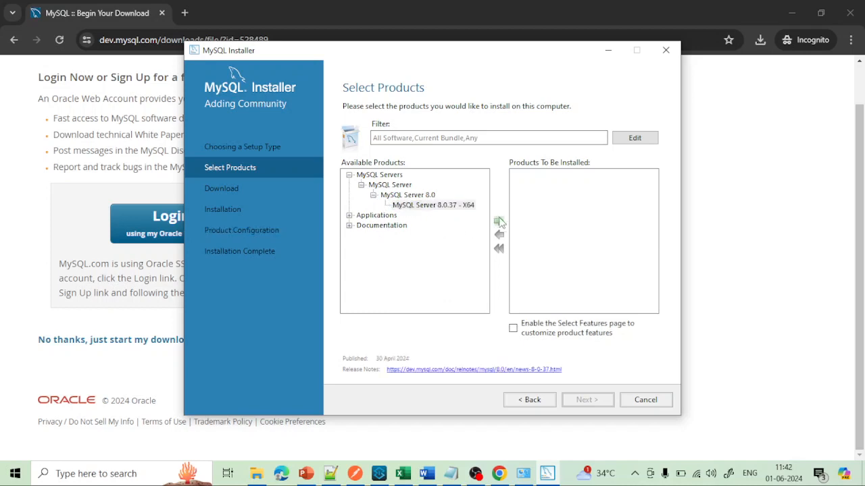
Step: Add MySQL Workbench 8.0.36 - X64 from the Applications category to the products to be installed
{"action": "left_click", "coordinate": [350, 215]}
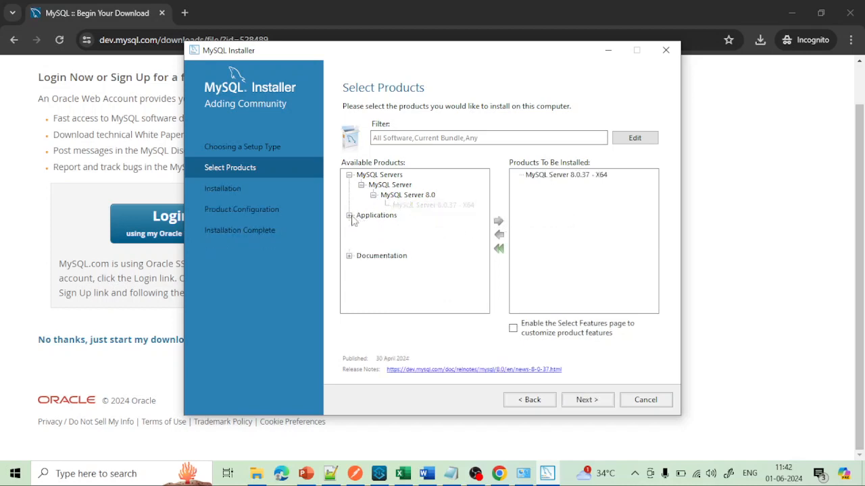
{"action": "left_click", "coordinate": [361, 226]}
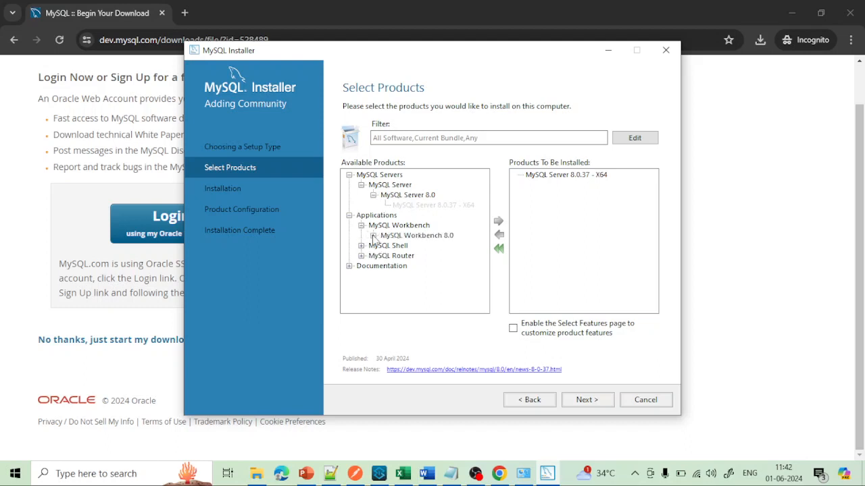
{"action": "left_click", "coordinate": [373, 236]}
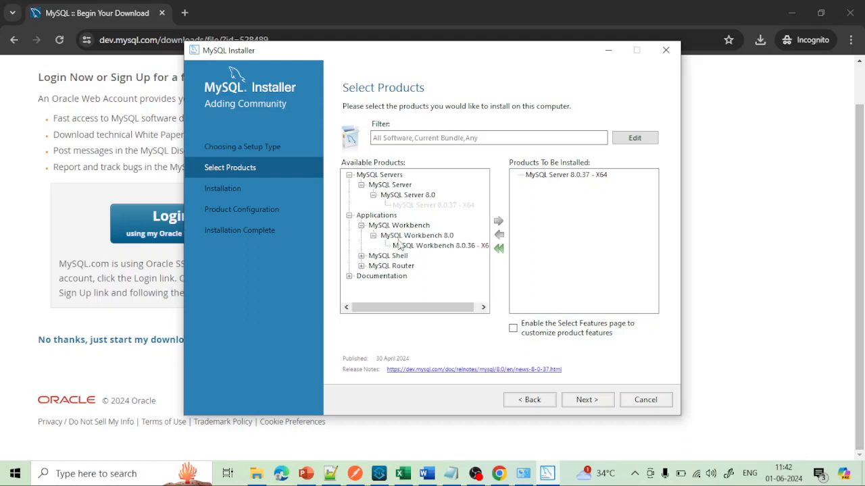
{"action": "left_click", "coordinate": [416, 246]}
{"action": "left_click", "coordinate": [497, 223]}
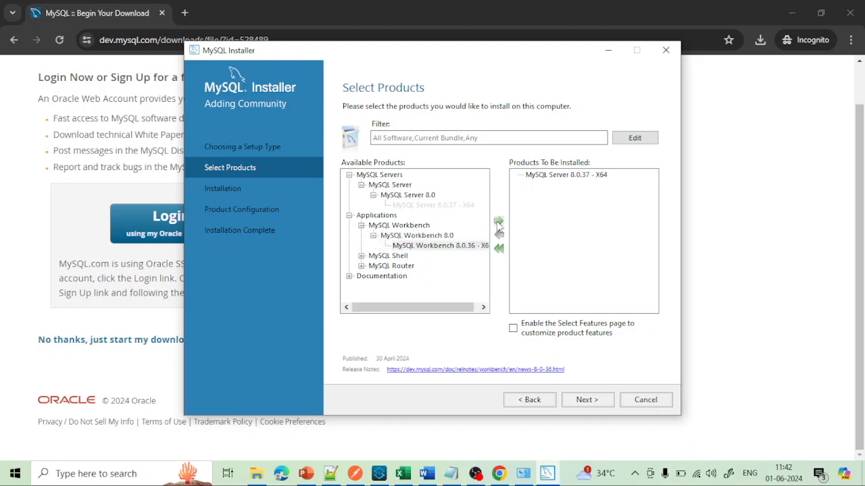
Step: Add MySQL Shell 8.0.37 - X64 to the products to be installed
{"action": "left_click", "coordinate": [361, 256]}
{"action": "left_click", "coordinate": [373, 266]}
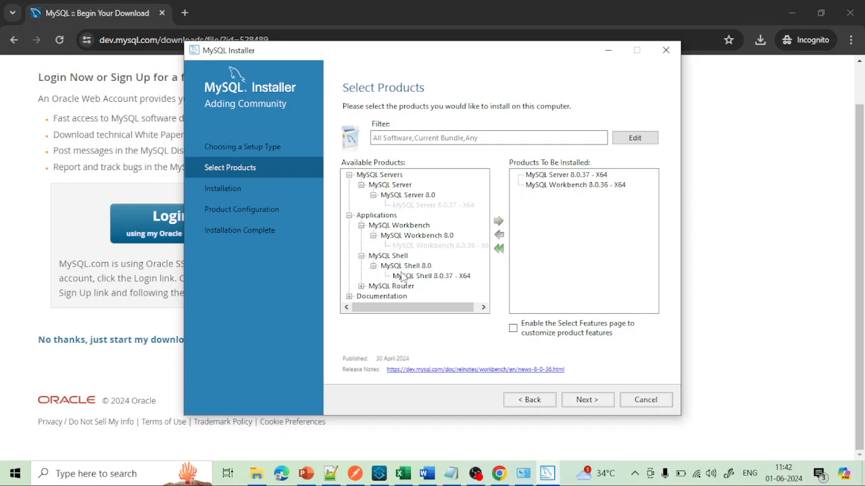
{"action": "left_click", "coordinate": [415, 277]}
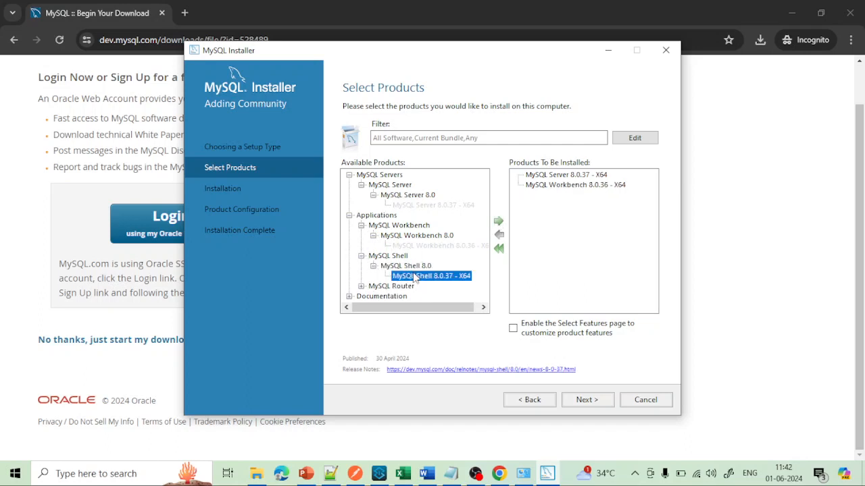
{"action": "left_click", "coordinate": [499, 222]}
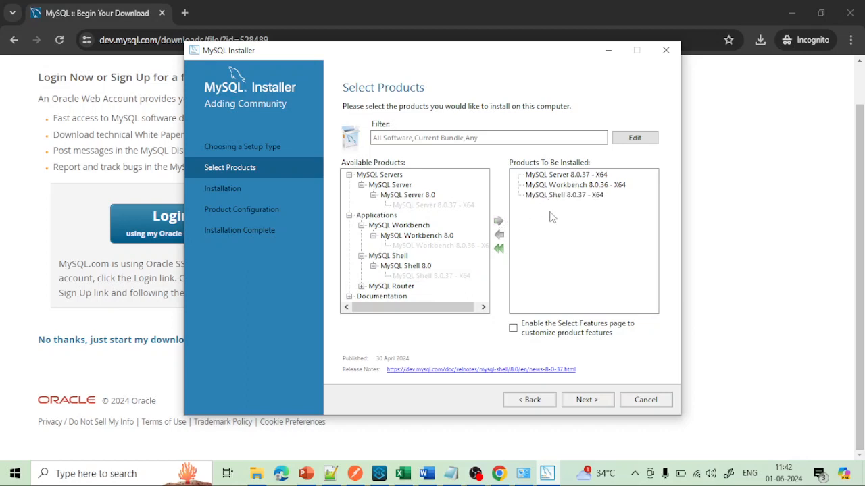
{"action": "scroll", "coordinate": [472, 246], "scroll_direction": "right", "scroll_amount": 1}
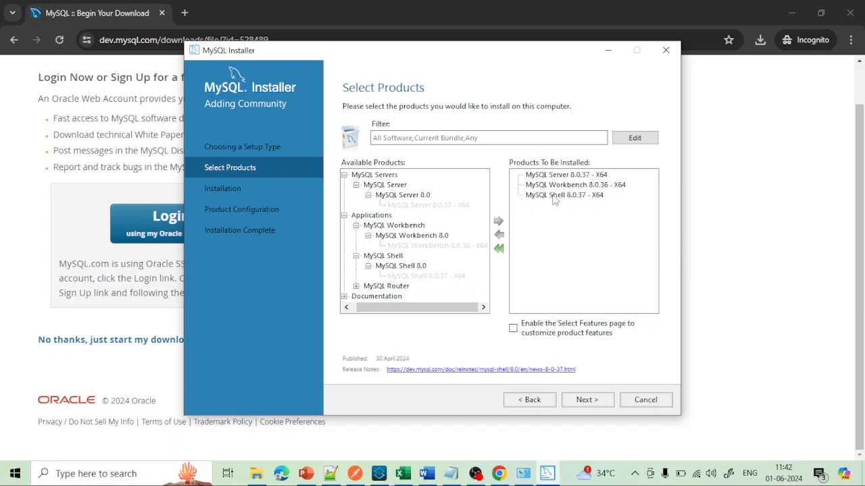
Step: Install the selected MySQL Server, Workbench and Shell packages, and bring the installer window back to the front
{"action": "left_click", "coordinate": [585, 400]}
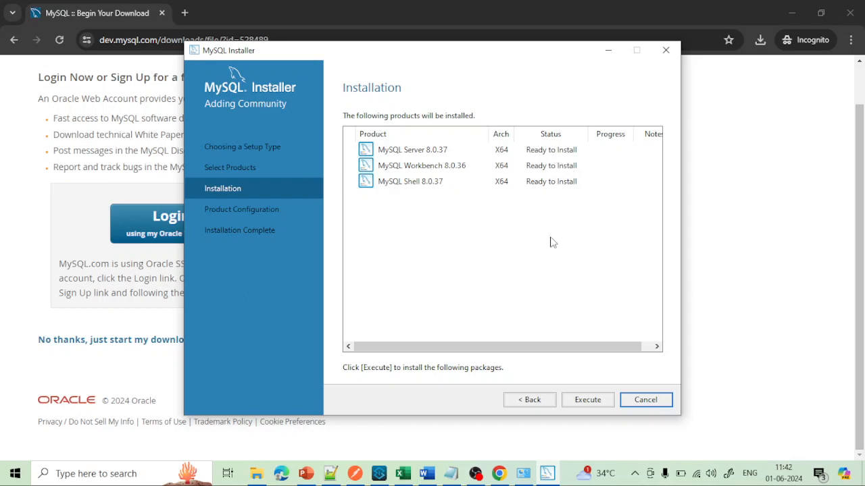
{"action": "left_click", "coordinate": [585, 401]}
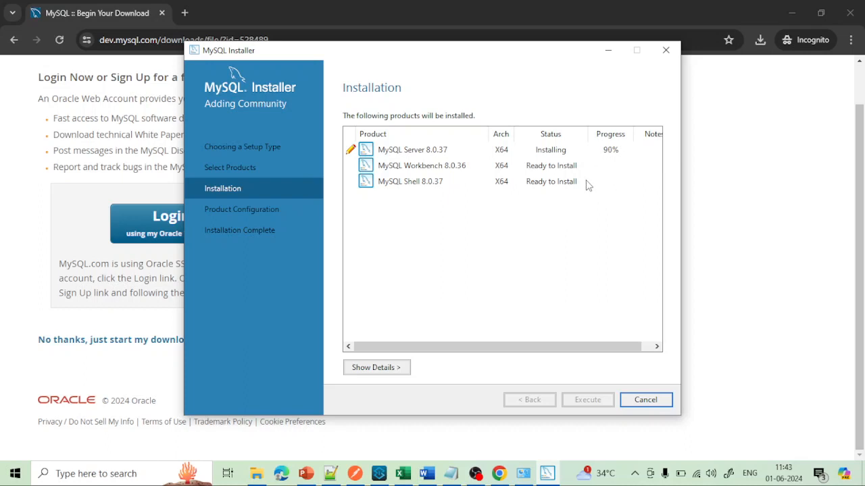
{"action": "left_click", "coordinate": [733, 194]}
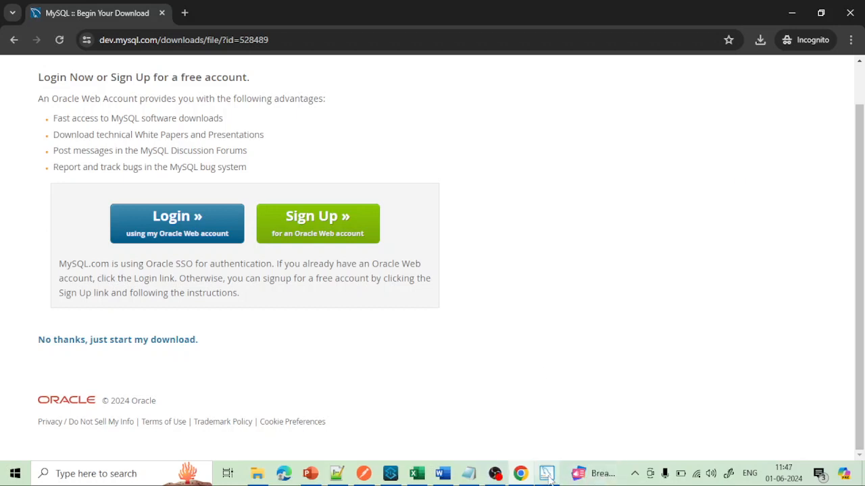
{"action": "left_click", "coordinate": [547, 474]}
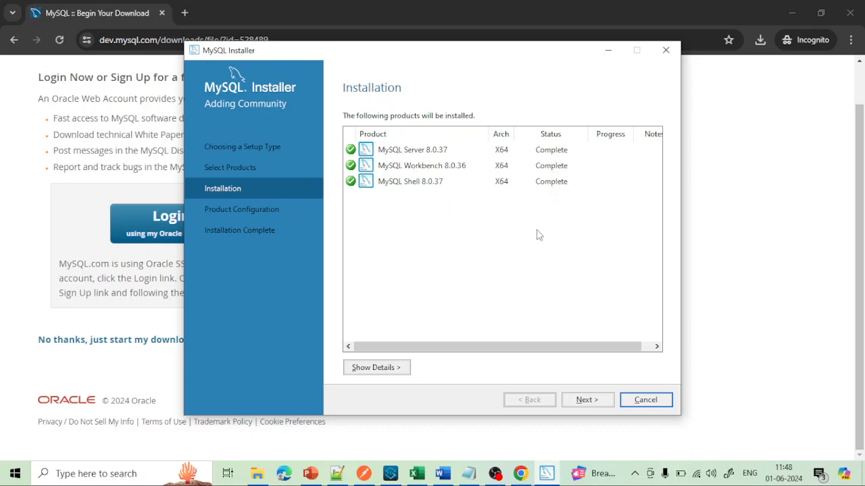
Step: Begin configuring MySQL Server 8.0.37, keeping the Development Computer type and TCP/IP on port 3306
{"action": "left_click", "coordinate": [585, 402]}
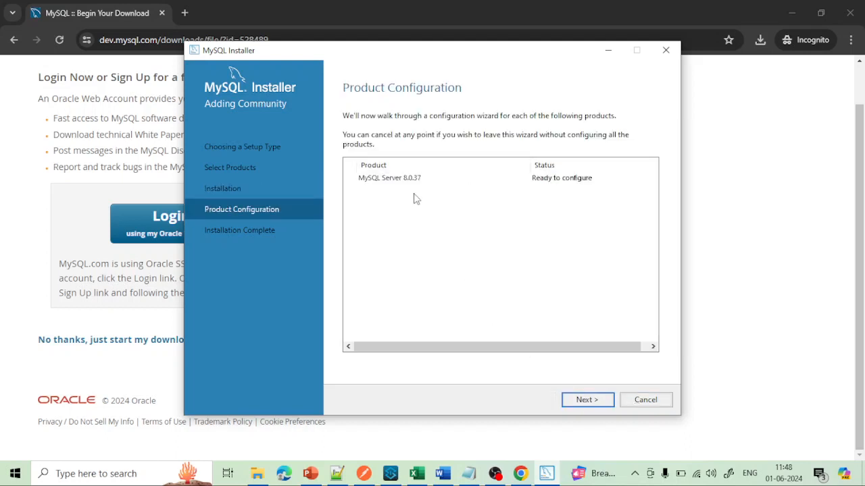
{"action": "left_click", "coordinate": [585, 401]}
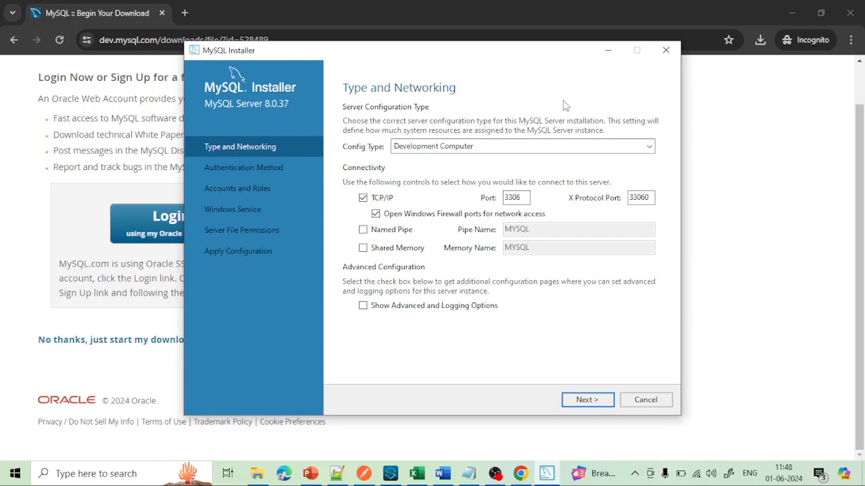
{"action": "left_click", "coordinate": [587, 400]}
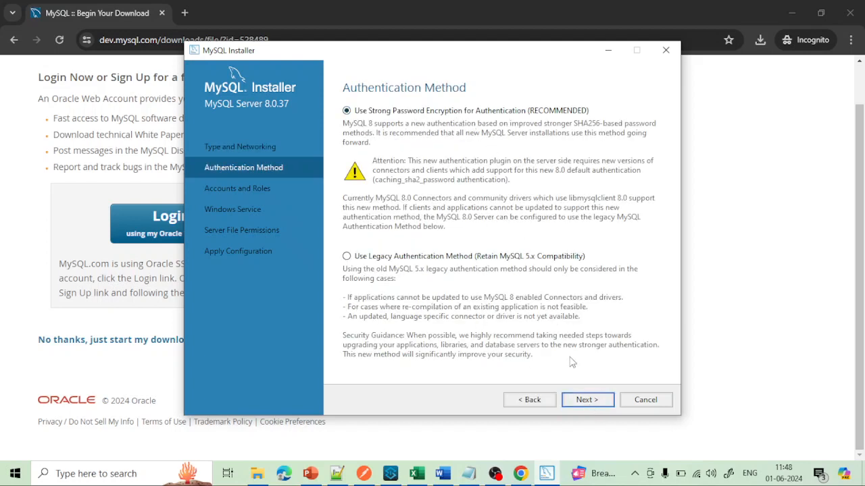
Step: Keep strong password encryption for authentication, and enter and repeat the MySQL root account password
{"action": "left_click", "coordinate": [589, 400]}
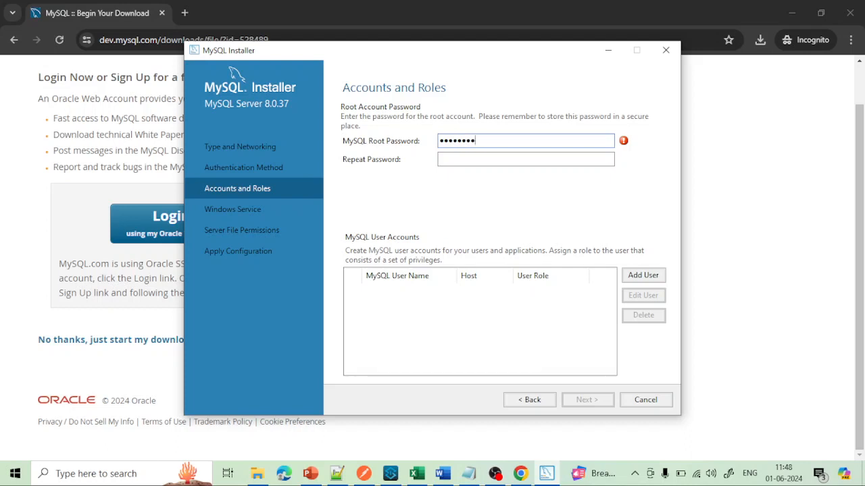
{"action": "left_click", "coordinate": [441, 159]}
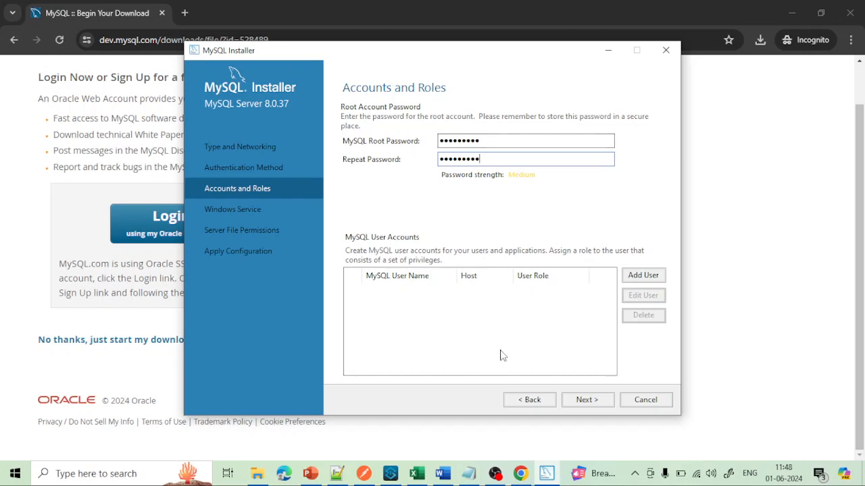
{"action": "left_click", "coordinate": [586, 400]}
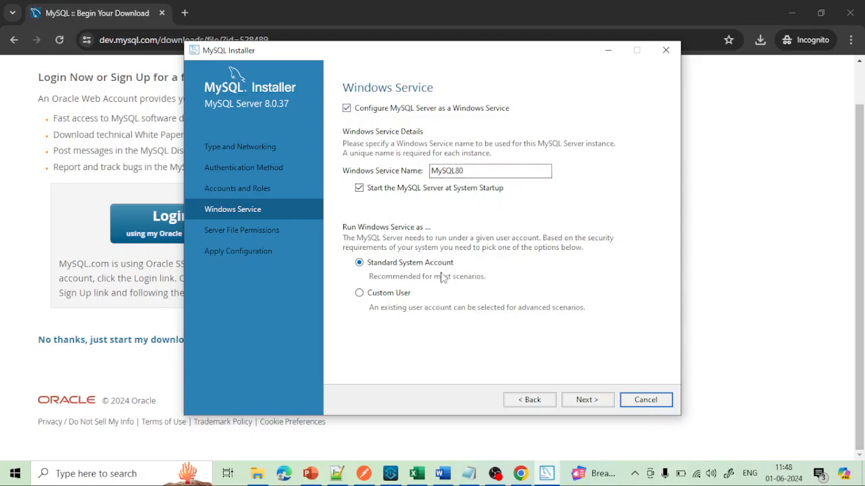
Step: Keep the MySQL80 Windows service under the Standard System Account and the full-access file permissions, and apply the server configuration
{"action": "left_click", "coordinate": [585, 402]}
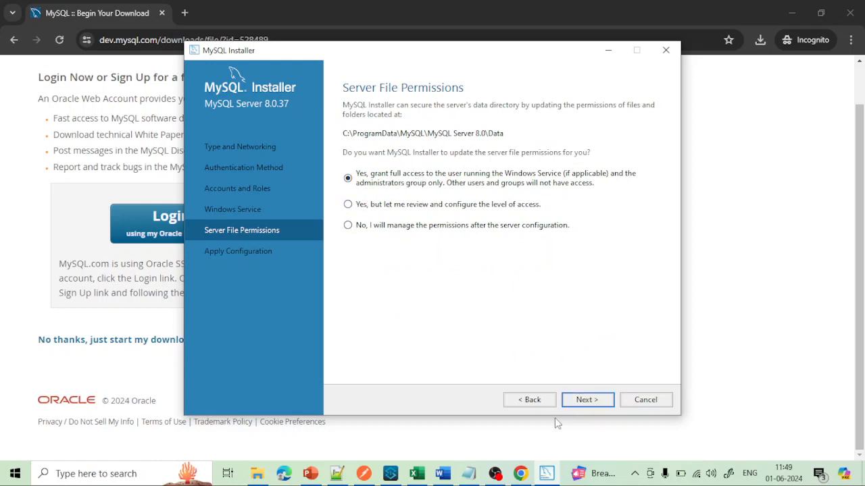
{"action": "left_click", "coordinate": [587, 402]}
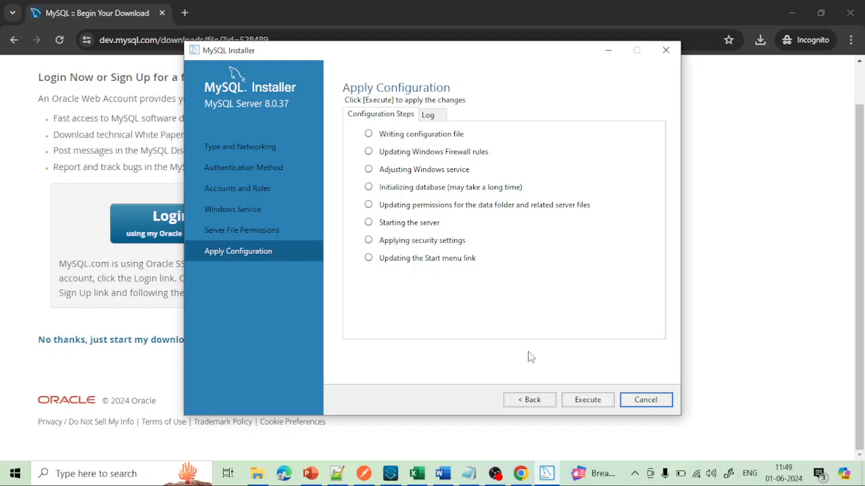
{"action": "left_click", "coordinate": [573, 395]}
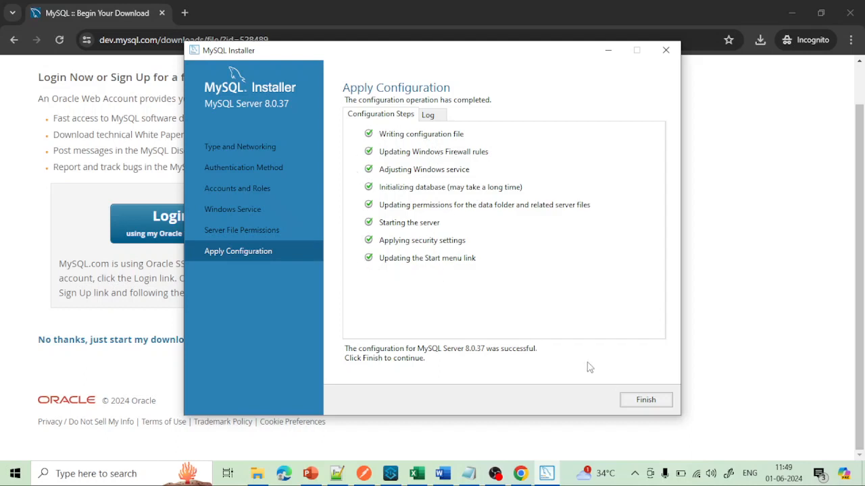
{"action": "left_click", "coordinate": [641, 402]}
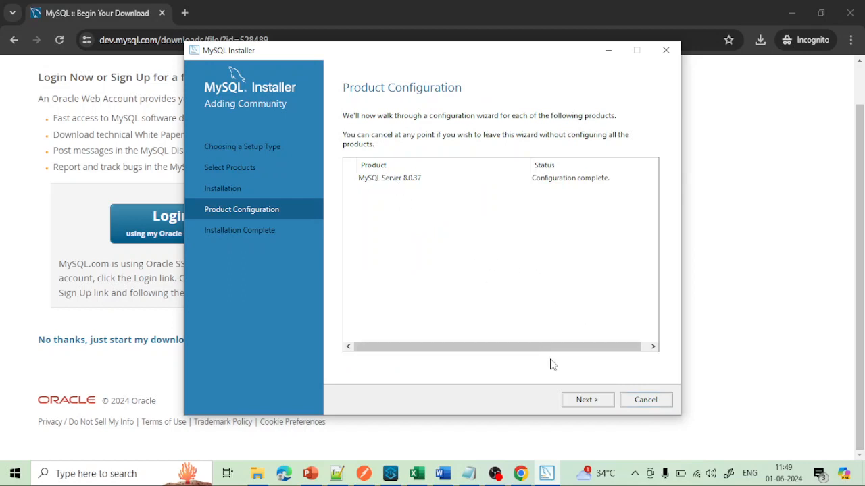
Step: Finish the installation with MySQL Workbench and MySQL Shell set to start, and minimize the Shell window
{"action": "left_click", "coordinate": [587, 401]}
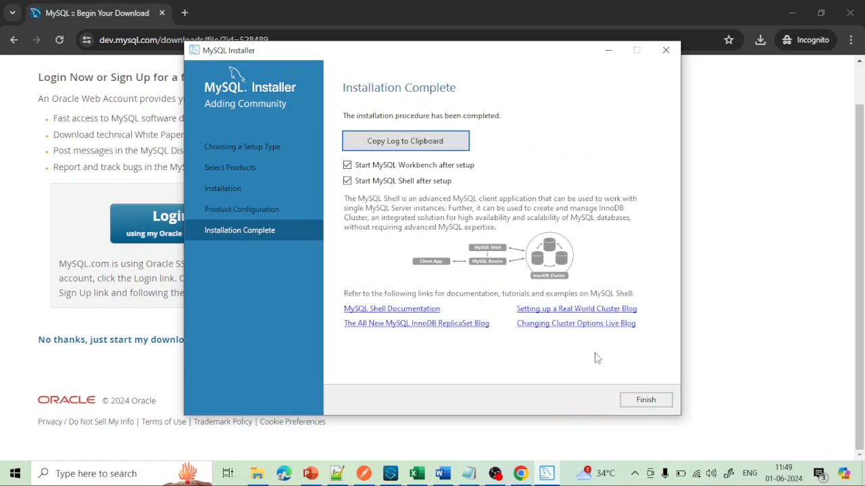
{"action": "left_click", "coordinate": [638, 400]}
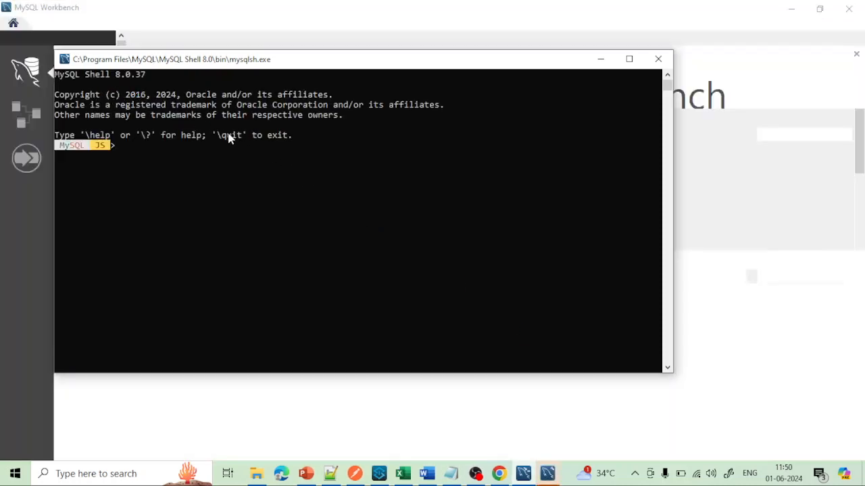
{"action": "left_click", "coordinate": [600, 59]}
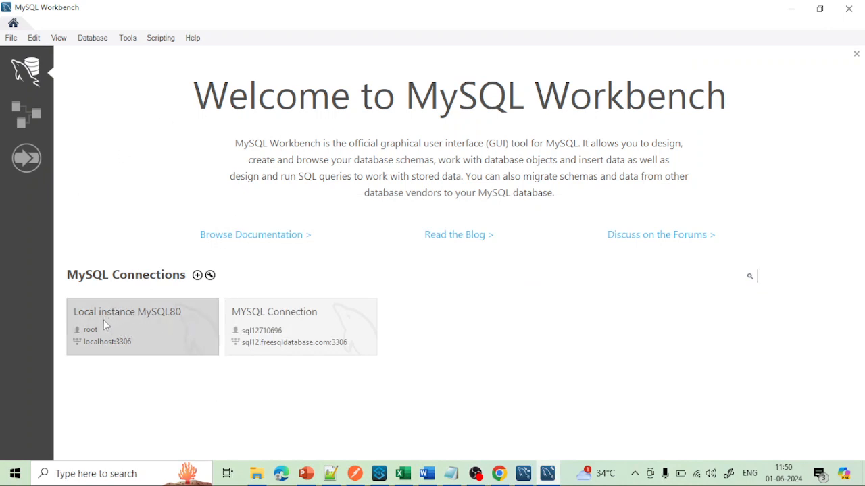
Step: Connect to the Local instance MySQL80 connection by entering the root password
{"action": "left_click", "coordinate": [137, 324]}
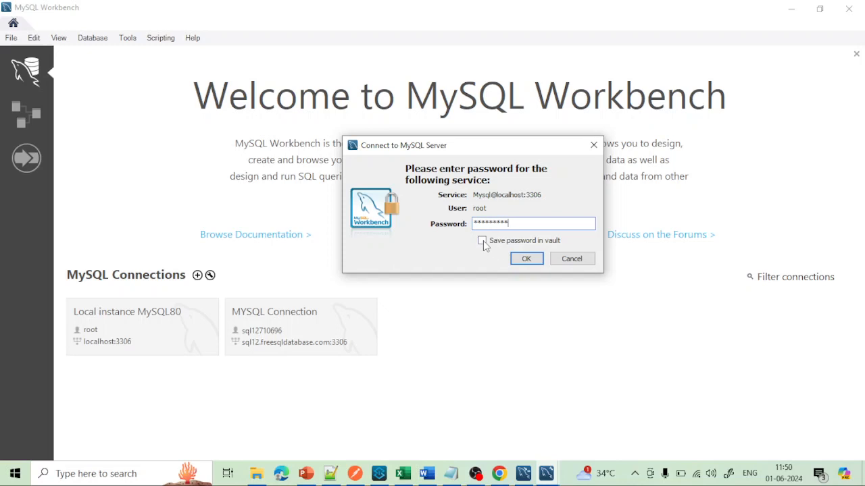
{"action": "left_click", "coordinate": [522, 259]}
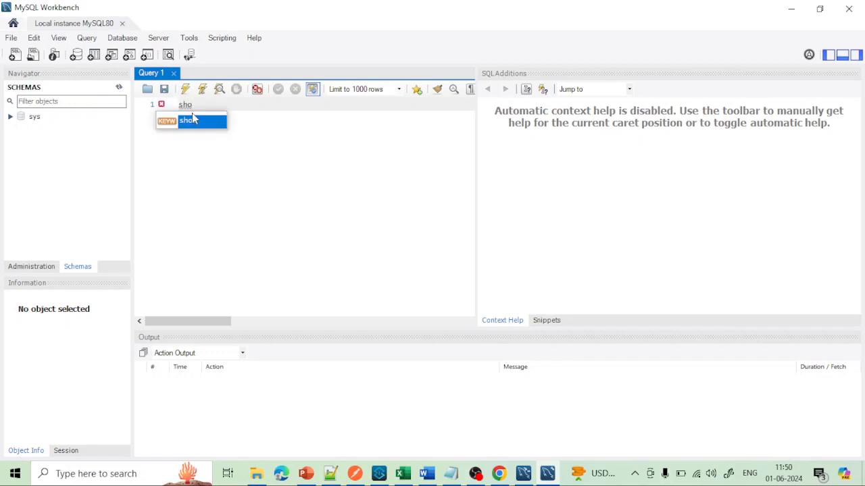
Step: Run the query "show databases" to list the databases on the local server
{"action": "type", "text": "w"}
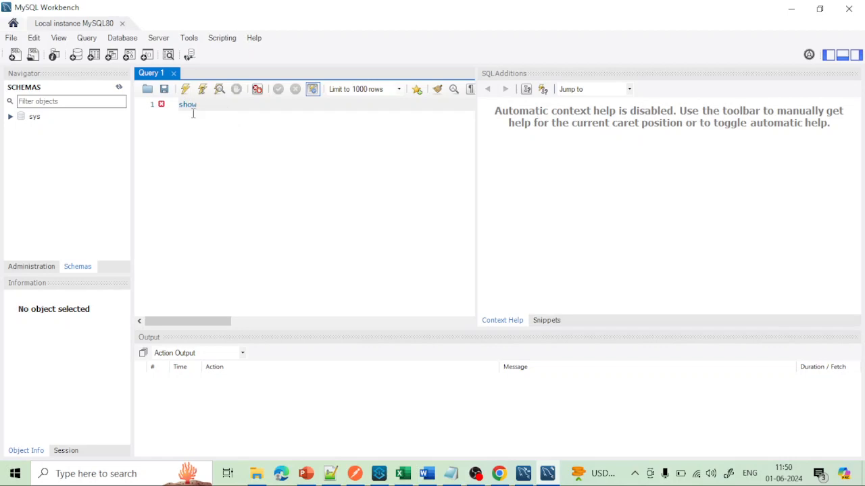
{"action": "type", "text": " database"}
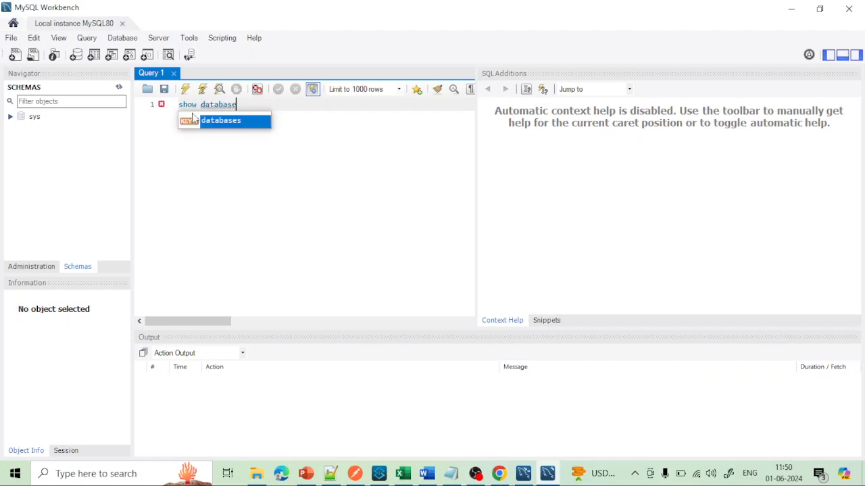
{"action": "type", "text": "s"}
{"action": "key", "text": "ctrl+a"}
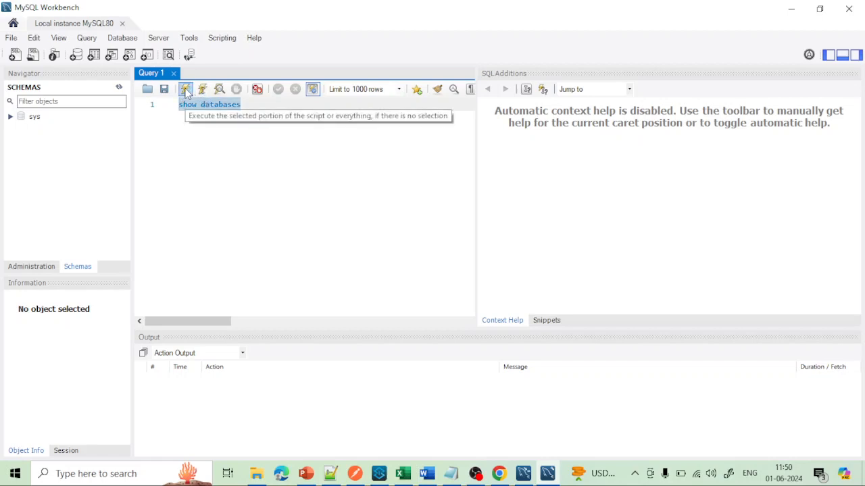
{"action": "left_click", "coordinate": [186, 93]}
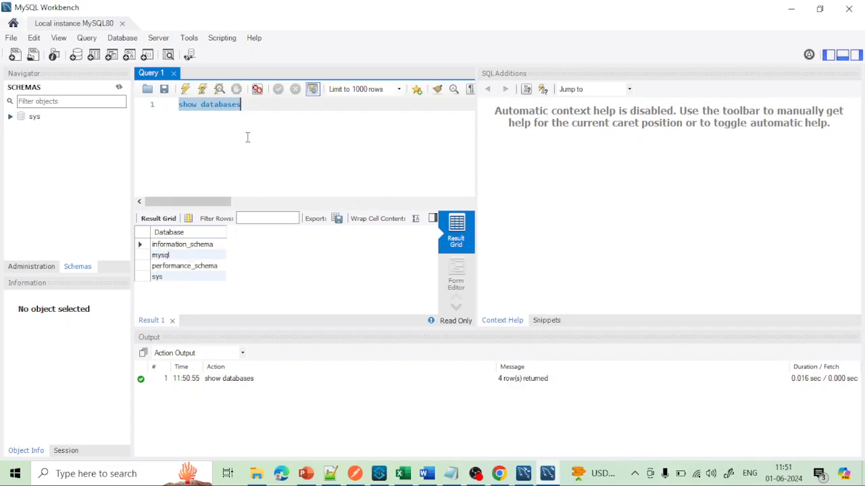
Step: Clear the query editor and check the database name Employeedb in the CREATE TABLE script in Notepad++
{"action": "key", "text": "BackSpace"}
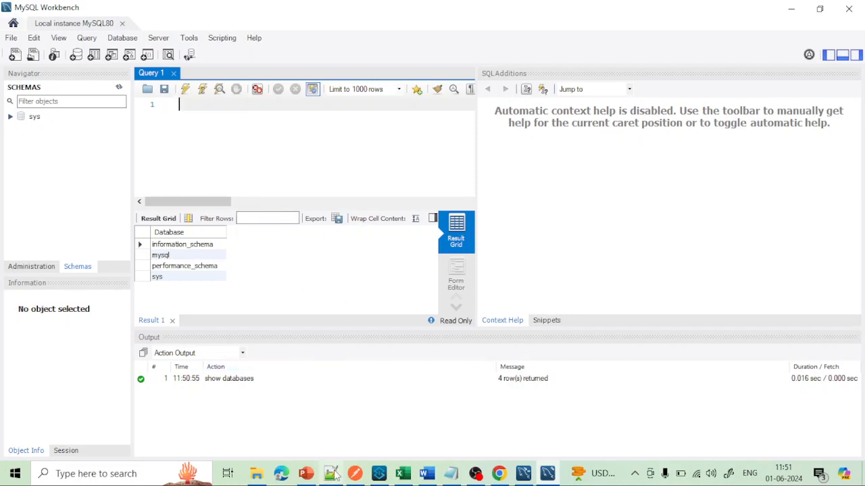
{"action": "mouse_move", "coordinate": [335, 475]}
{"action": "key", "text": "alt+Tab"}
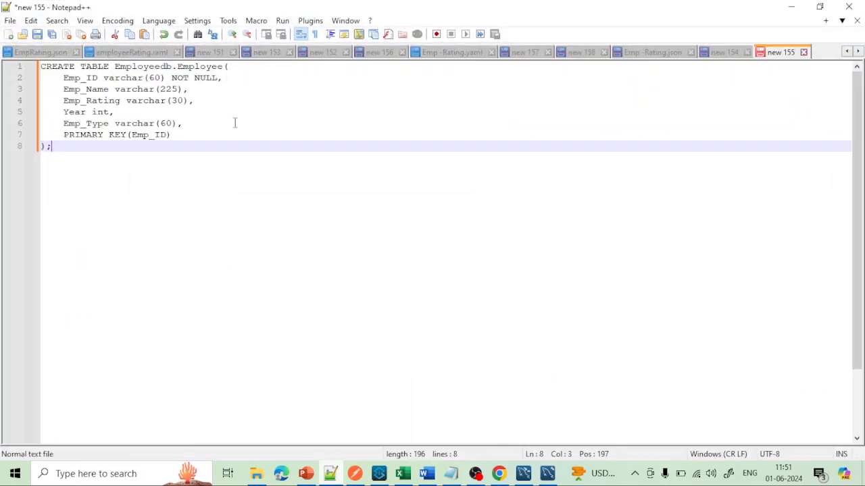
{"action": "double_click", "coordinate": [160, 67]}
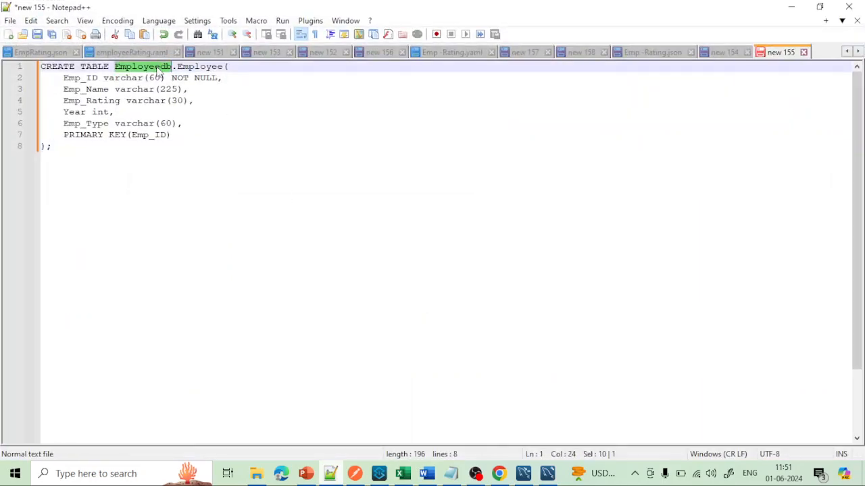
Step: Switch back to MySQL Workbench and create the database by running "create database Employeedb;"
{"action": "key", "text": "alt+Tab"}
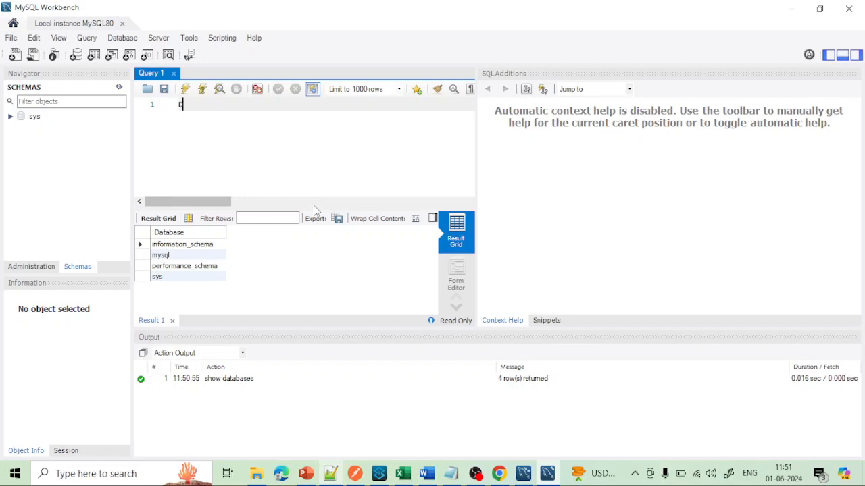
{"action": "key", "text": "BackSpace"}
{"action": "type", "text": "CRE"}
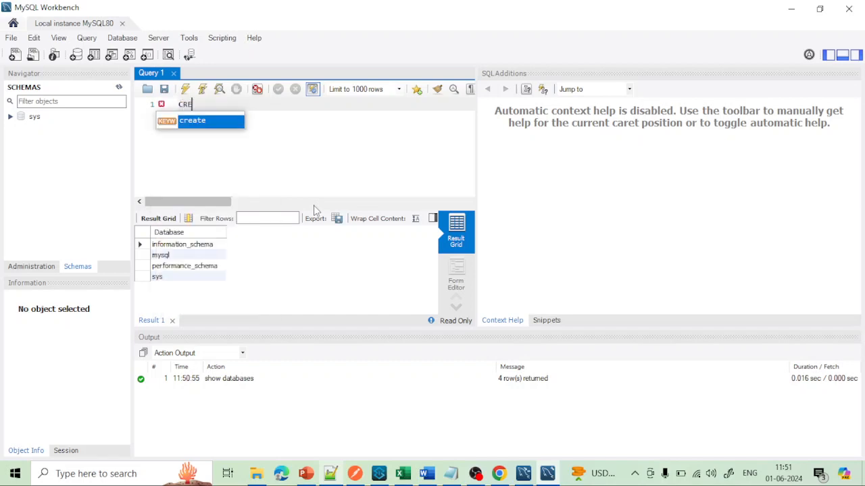
{"action": "key", "text": "Return"}
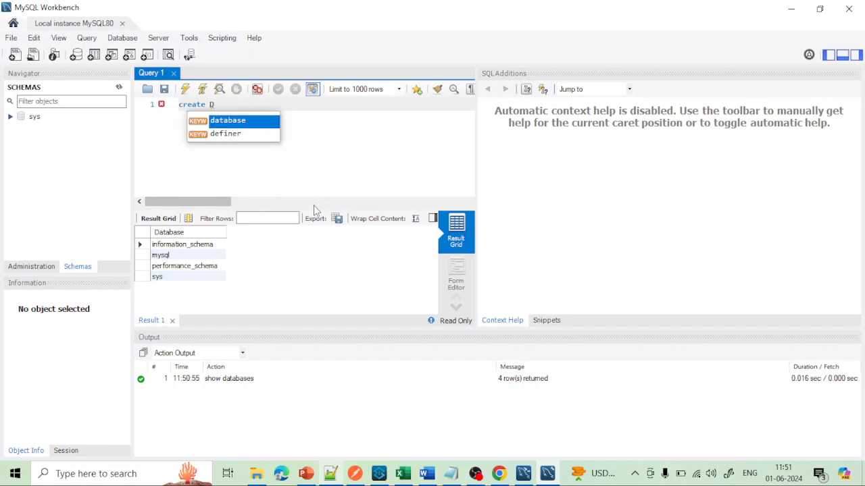
{"action": "type", "text": "D"}
{"action": "key", "text": "Return"}
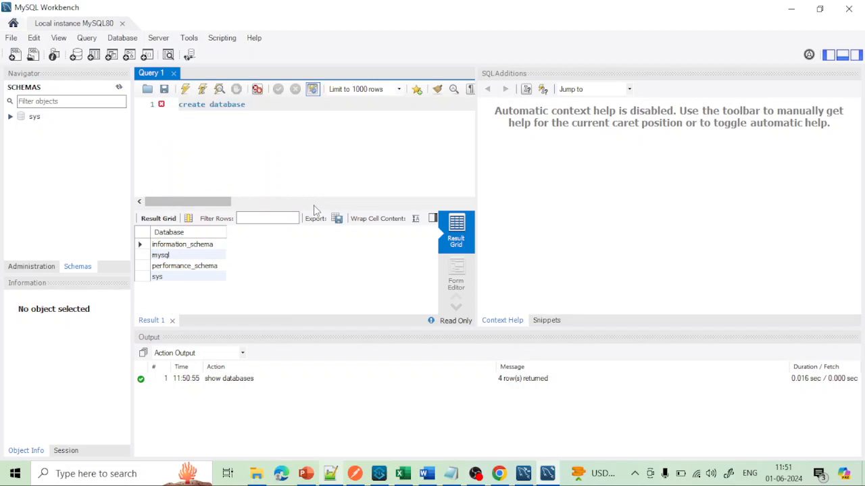
{"action": "type", "text": "Employeedb;"}
{"action": "key", "text": "ctrl+a"}
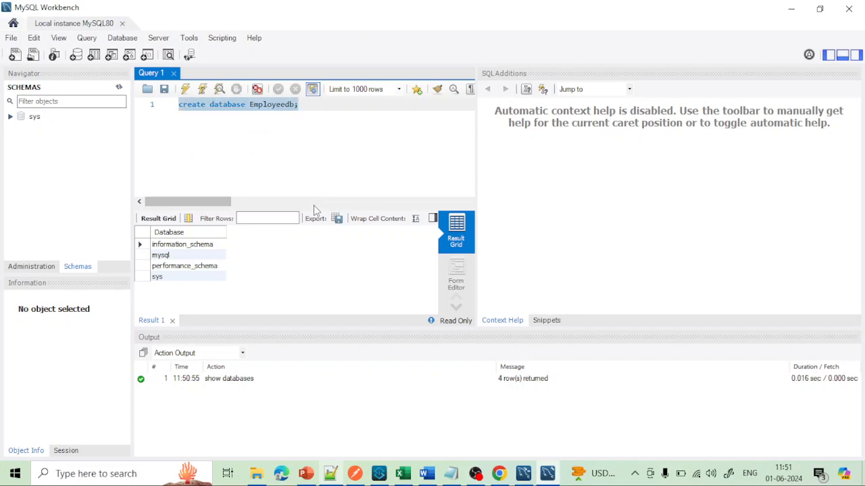
{"action": "left_click", "coordinate": [185, 91]}
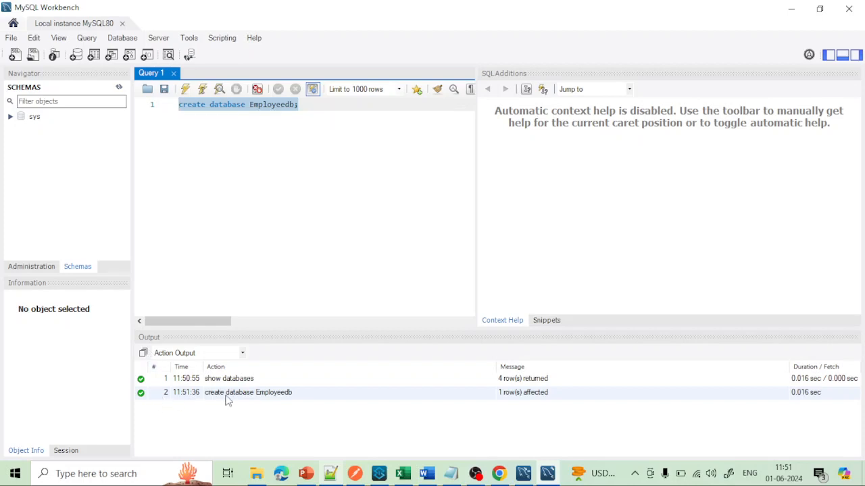
Step: Replace the query with "show databases", run it and select the employeedb row in the results
{"action": "key", "text": "BackSpace"}
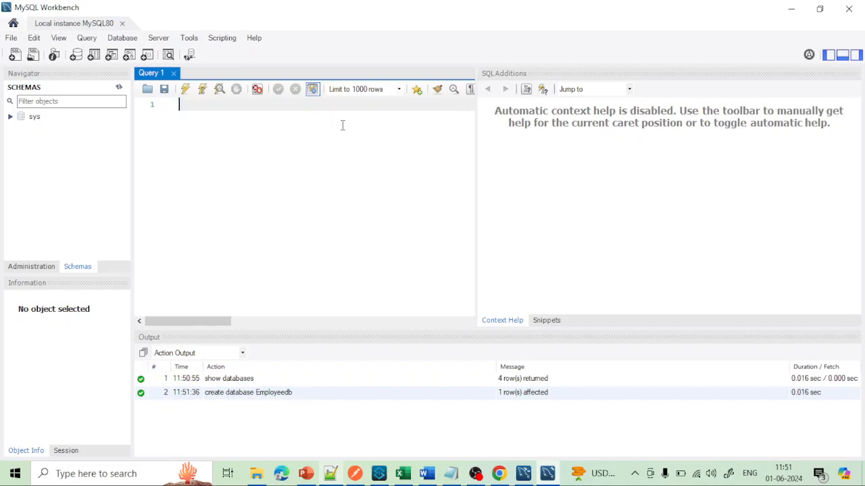
{"action": "type", "text": "SHOW DTA"}
{"action": "key", "text": "BackSpace"}
{"action": "key", "text": "BackSpace"}
{"action": "key", "text": "BackSpace"}
{"action": "key", "text": "BackSpace"}
{"action": "key", "text": "BackSpace"}
{"action": "key", "text": "BackSpace"}
{"action": "key", "text": "BackSpace"}
{"action": "type", "text": "sh"}
{"action": "key", "text": "Return"}
{"action": "type", "text": "dta"}
{"action": "key", "text": "BackSpace"}
{"action": "key", "text": "BackSpace"}
{"action": "type", "text": "a"}
{"action": "key", "text": "Return"}
{"action": "key", "text": "ctrl+a"}
{"action": "left_click", "coordinate": [187, 92]}
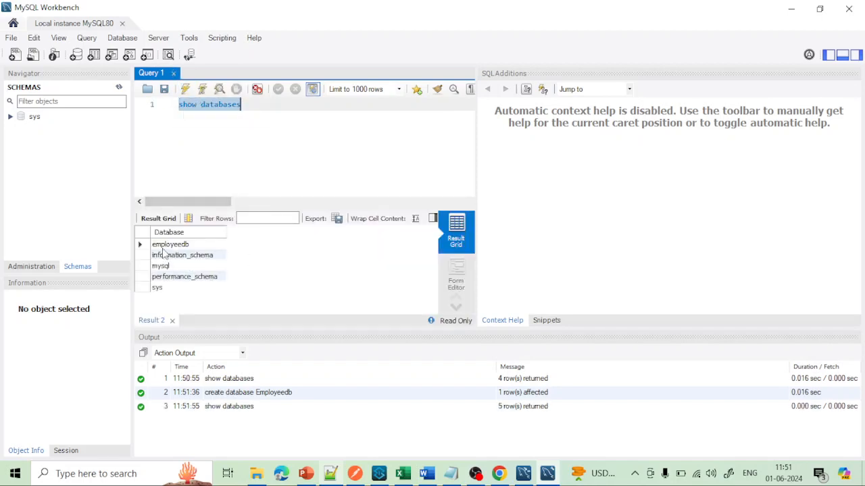
{"action": "left_click", "coordinate": [163, 246]}
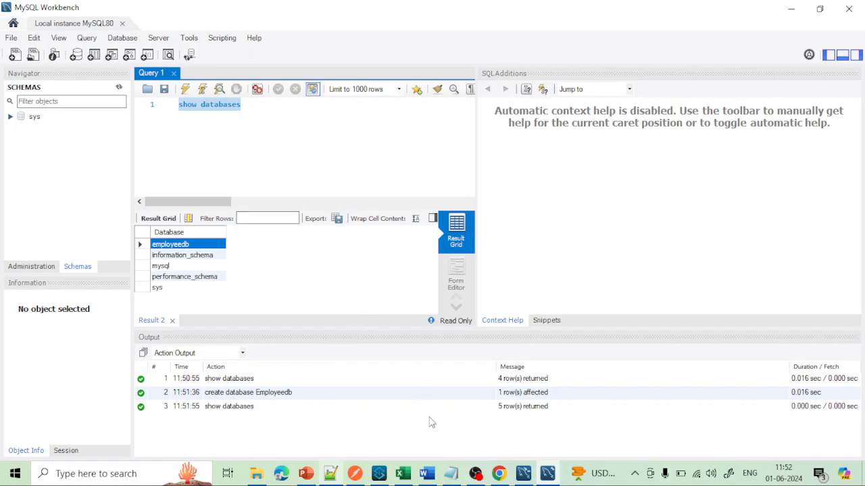
Step: Switch to Notepad++ and review the table name Employee and the column definitions starting with Emp_ID in the CREATE TABLE script
{"action": "left_click", "coordinate": [329, 472]}
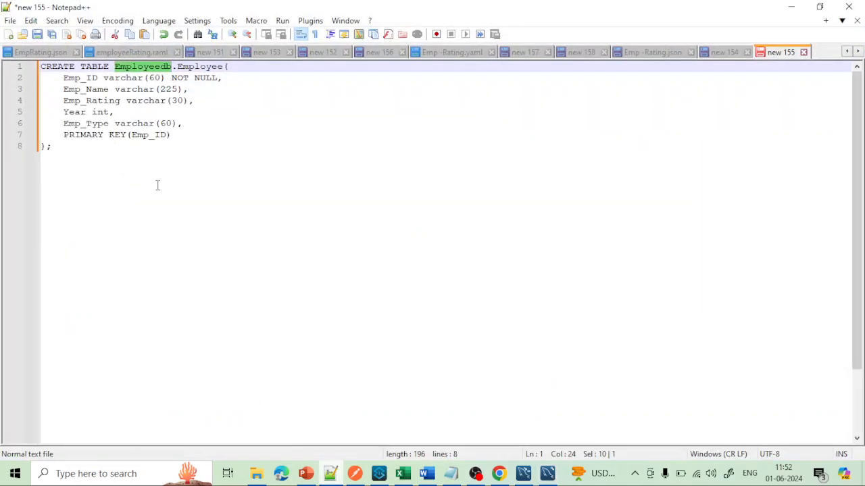
{"action": "left_click", "coordinate": [159, 171]}
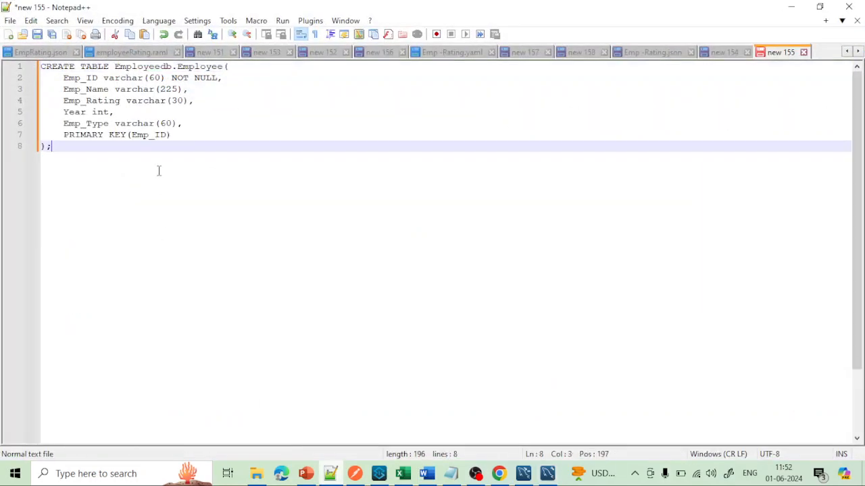
{"action": "double_click", "coordinate": [197, 66]}
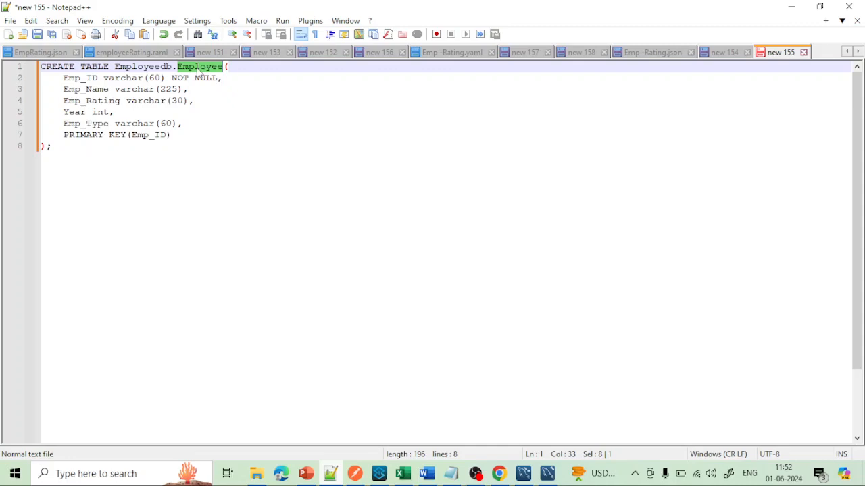
{"action": "double_click", "coordinate": [78, 78]}
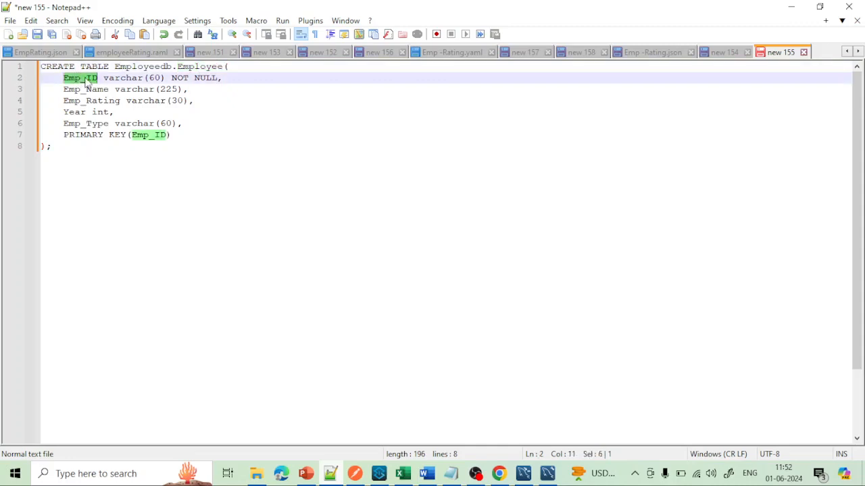
{"action": "double_click", "coordinate": [79, 89]}
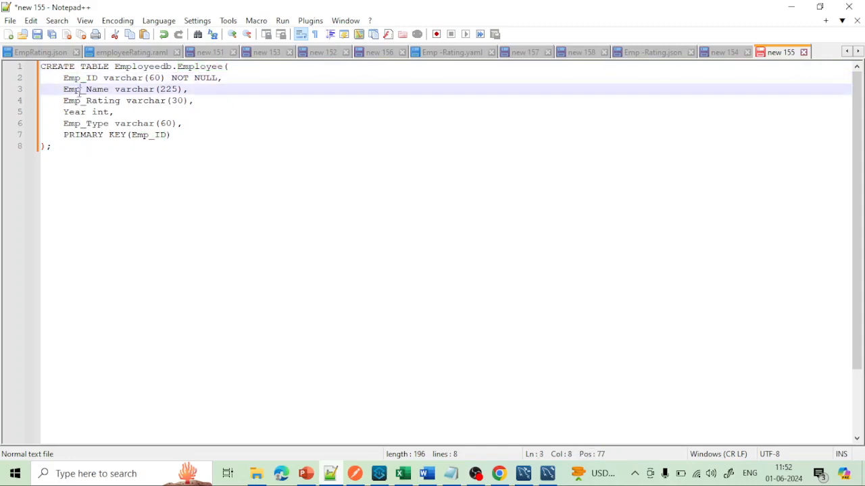
{"action": "double_click", "coordinate": [79, 101]}
Step: Copy the entire CREATE TABLE script from Notepad++ and paste it over the existing query in MySQL Workbench
{"action": "left_click_drag", "start_coordinate": [79, 100], "coordinate": [6, 70]}
{"action": "left_click", "coordinate": [76, 123]}
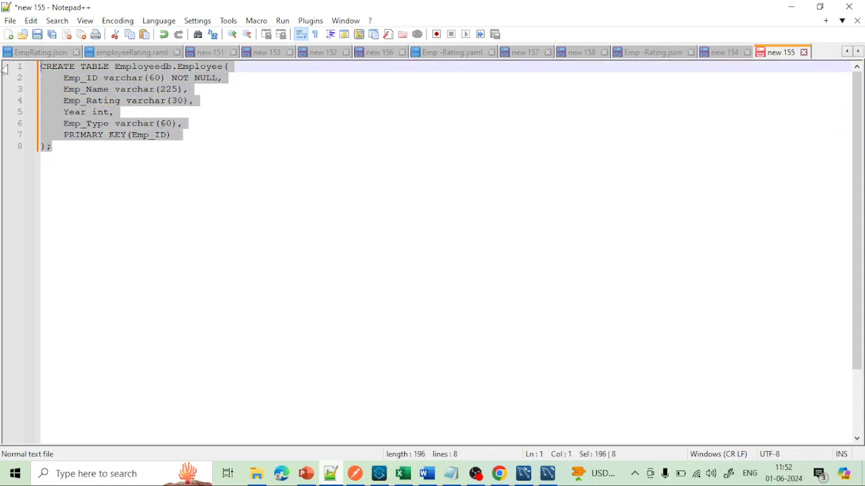
{"action": "left_click", "coordinate": [547, 475]}
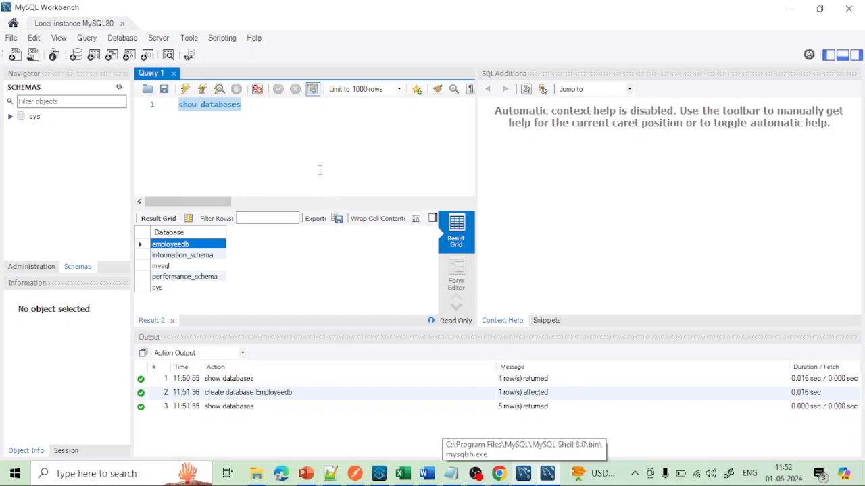
{"action": "left_click", "coordinate": [305, 128]}
{"action": "key", "text": "ctrl+a"}
{"action": "key", "text": "ctrl+v"}
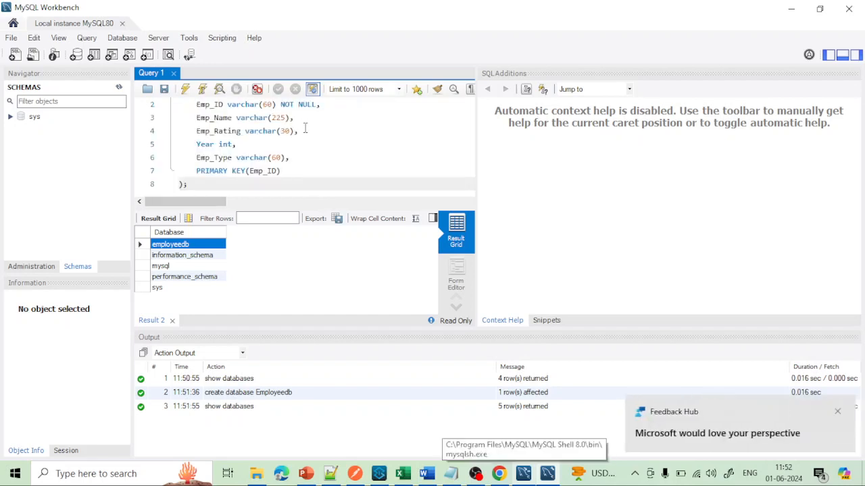
Step: Execute the whole CREATE TABLE script to create the Employee table in Employeedb
{"action": "scroll", "coordinate": [358, 145], "scroll_direction": "up", "scroll_amount": 1}
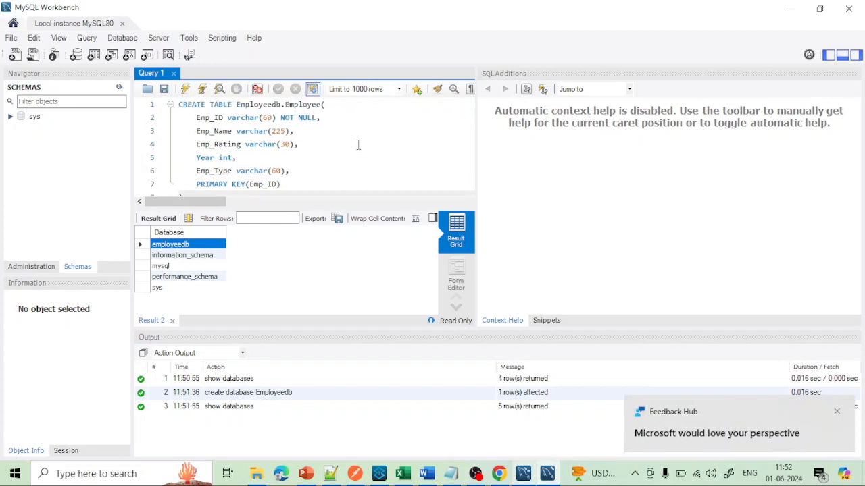
{"action": "key", "text": "ctrl+a"}
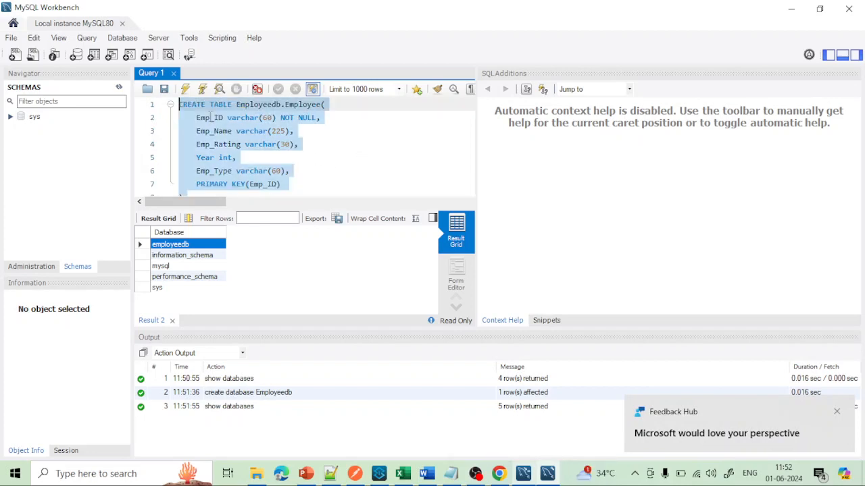
{"action": "left_click", "coordinate": [185, 89]}
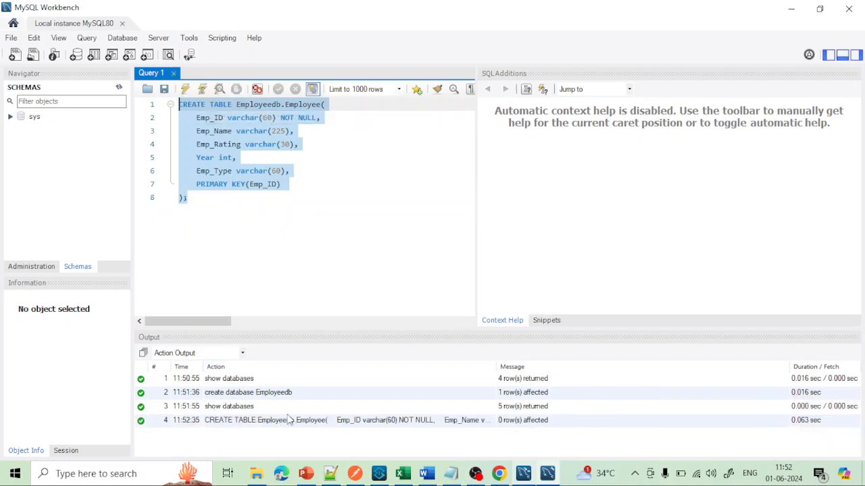
Step: Replace the script in the query editor with "select * from Employee" and run it
{"action": "key", "text": "Delete"}
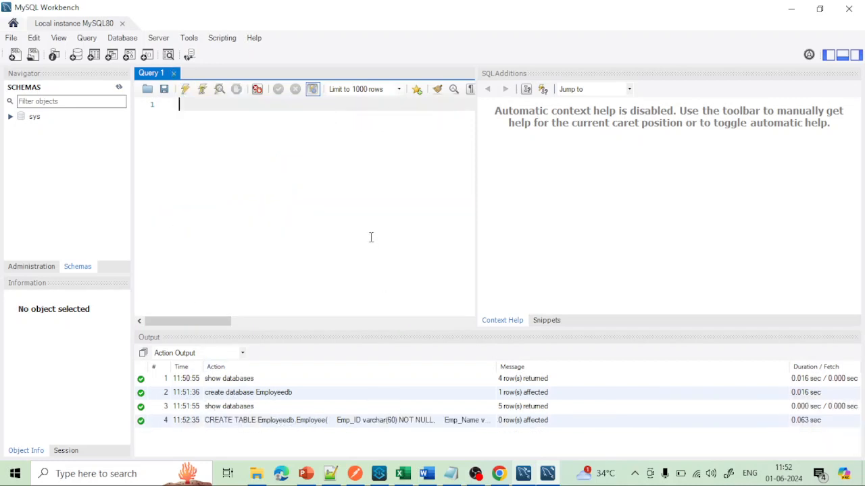
{"action": "type", "text": "se"}
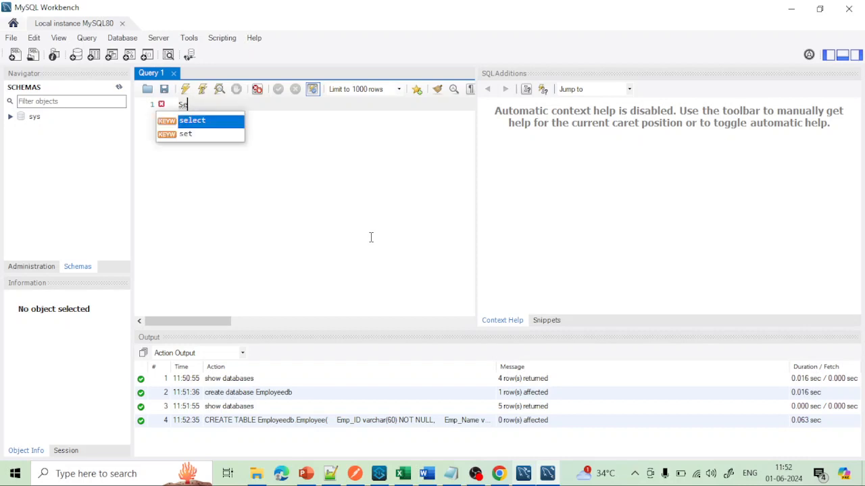
{"action": "type", "text": "lect * "}
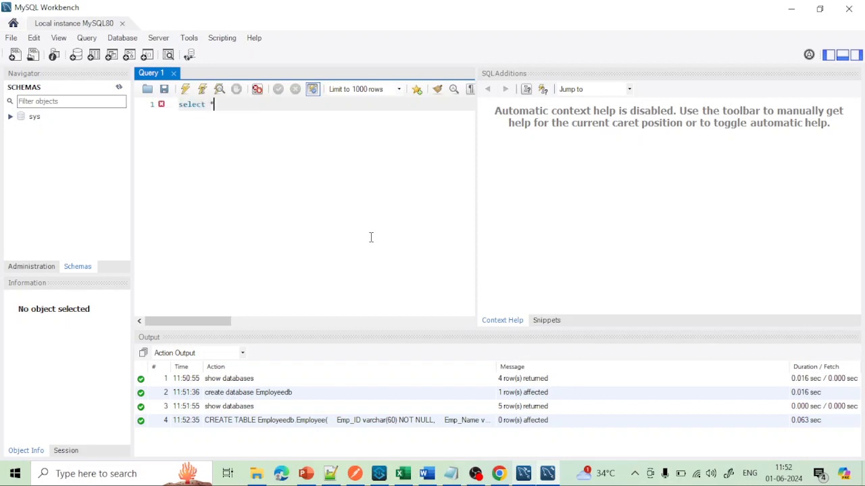
{"action": "type", "text": "from Employee"}
{"action": "key", "text": "ctrl+a"}
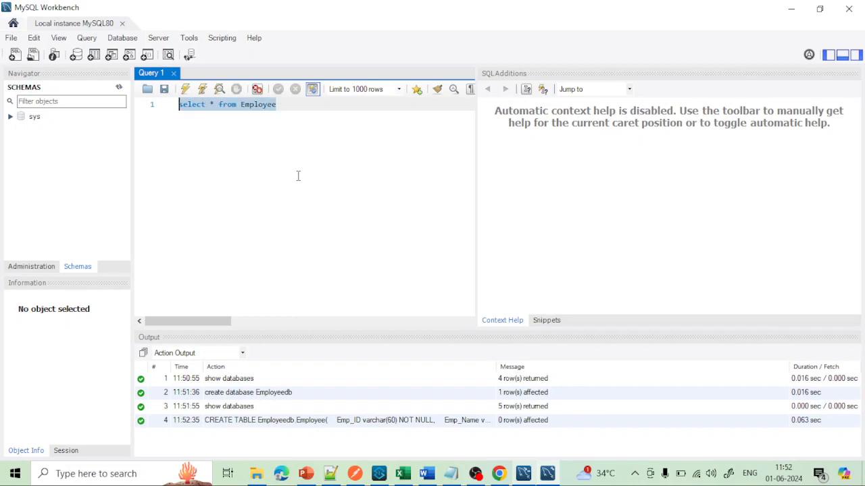
{"action": "left_click", "coordinate": [185, 92]}
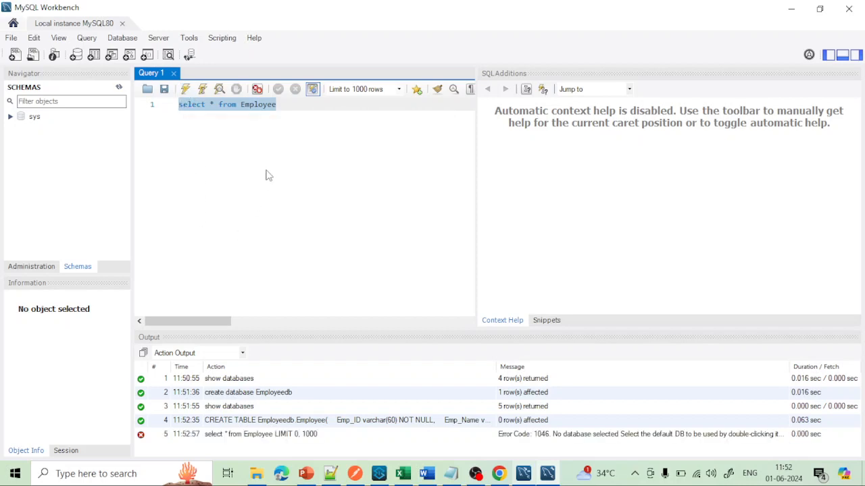
Step: Copy the qualified table name Employeedb.Employee from the Notepad++ script and paste it over Employee in the Workbench select query
{"action": "left_click", "coordinate": [280, 108]}
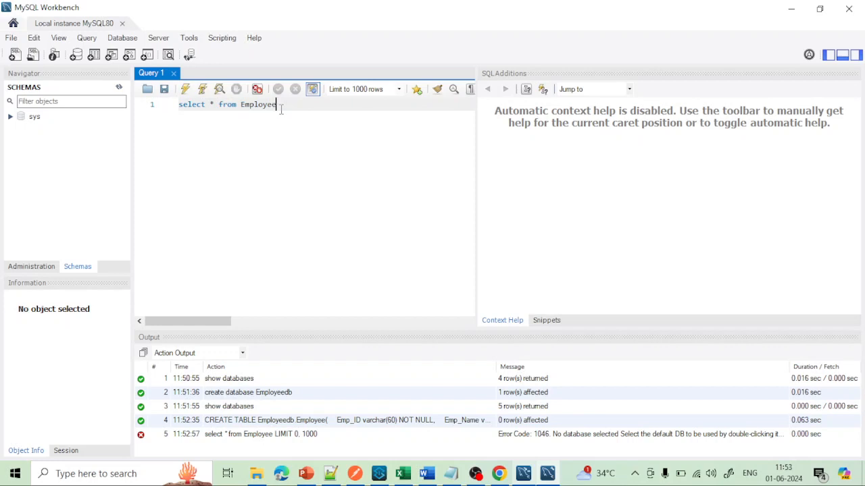
{"action": "left_click", "coordinate": [330, 474]}
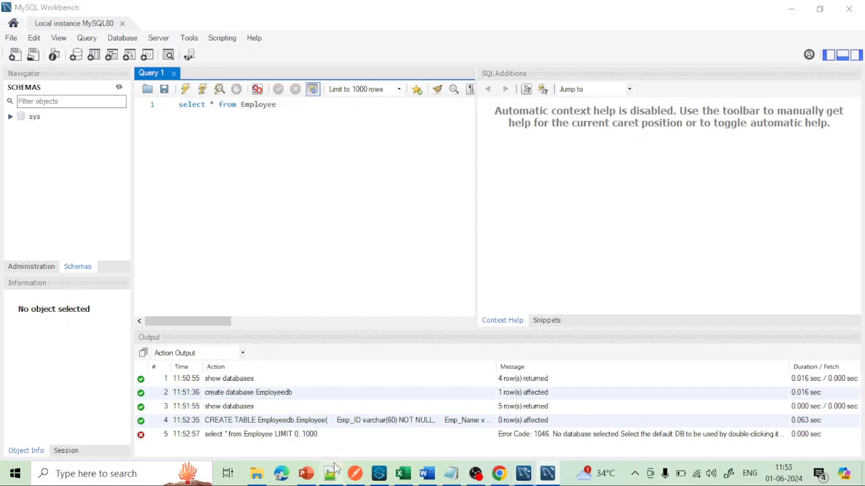
{"action": "left_click", "coordinate": [172, 71]}
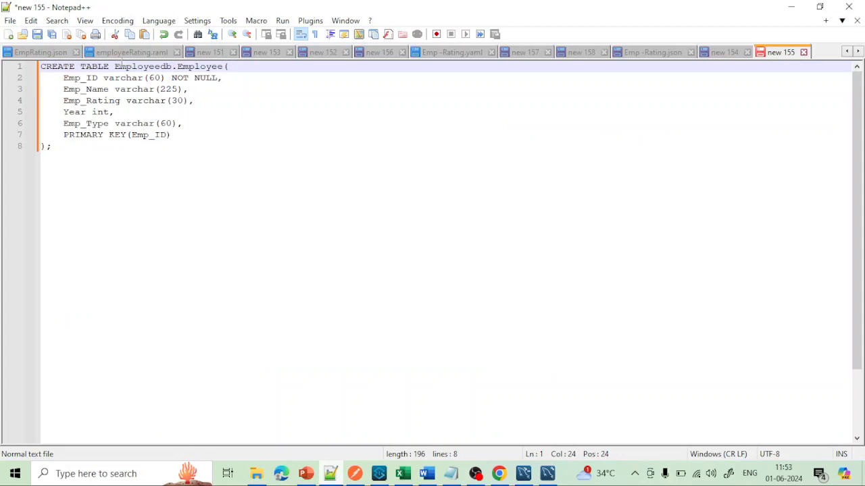
{"action": "left_click_drag", "start_coordinate": [111, 66], "coordinate": [225, 66]}
{"action": "key", "text": "ctrl+c"}
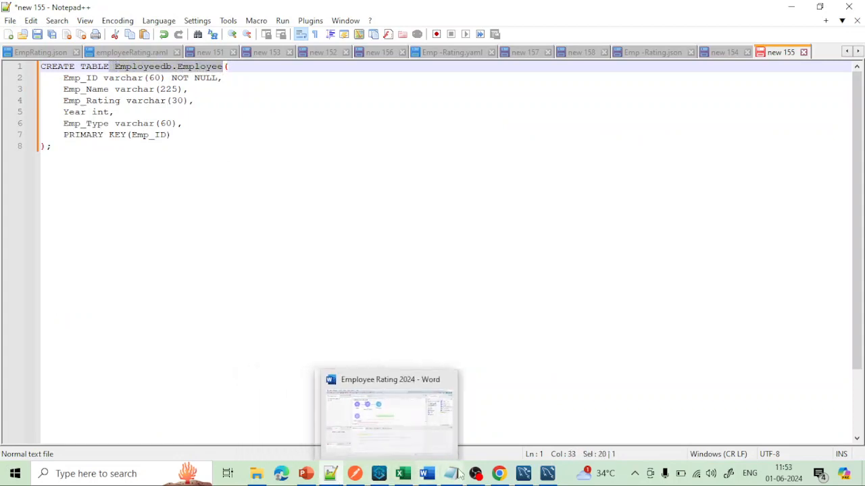
{"action": "left_click", "coordinate": [548, 473]}
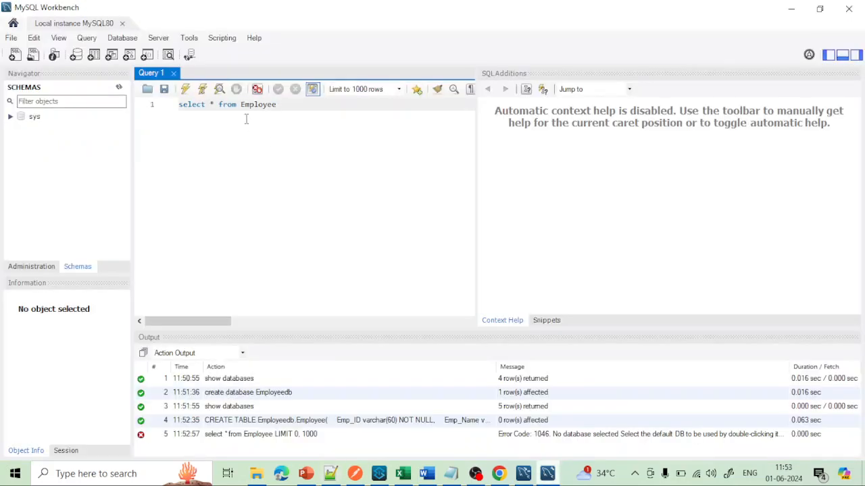
{"action": "left_click_drag", "start_coordinate": [240, 104], "coordinate": [289, 104]}
{"action": "key", "text": "ctrl+v"}
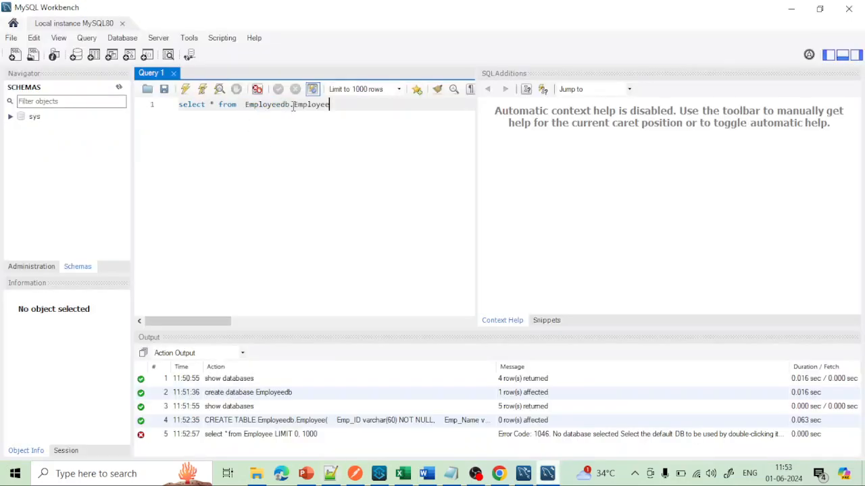
Step: Run the query "select * from Employeedb.Employee" to view the table's columns and rows
{"action": "key", "text": "ctrl+a"}
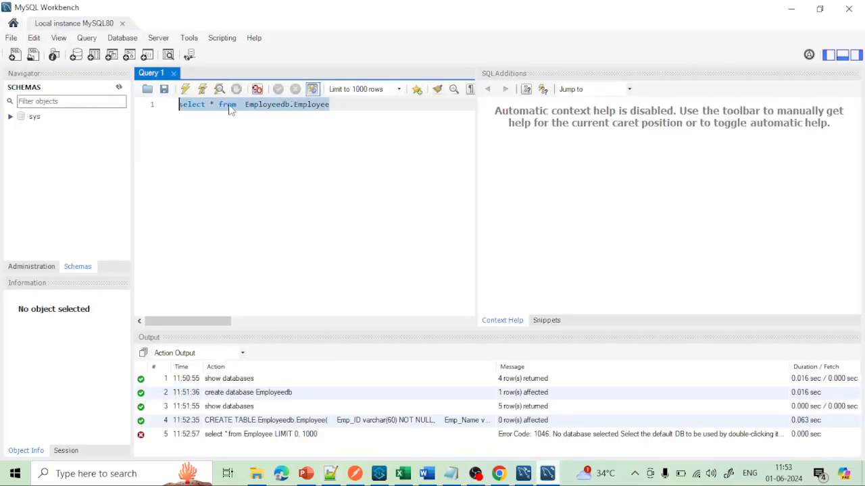
{"action": "left_click", "coordinate": [185, 90]}
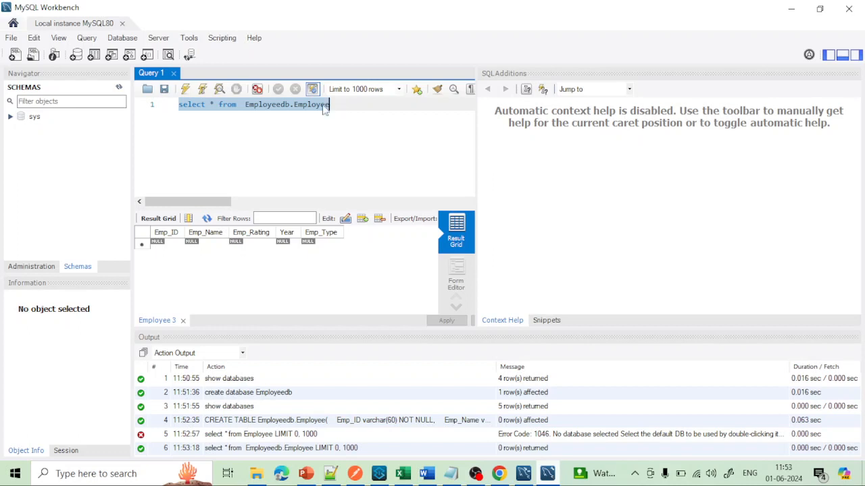
{"action": "left_click", "coordinate": [181, 105]}
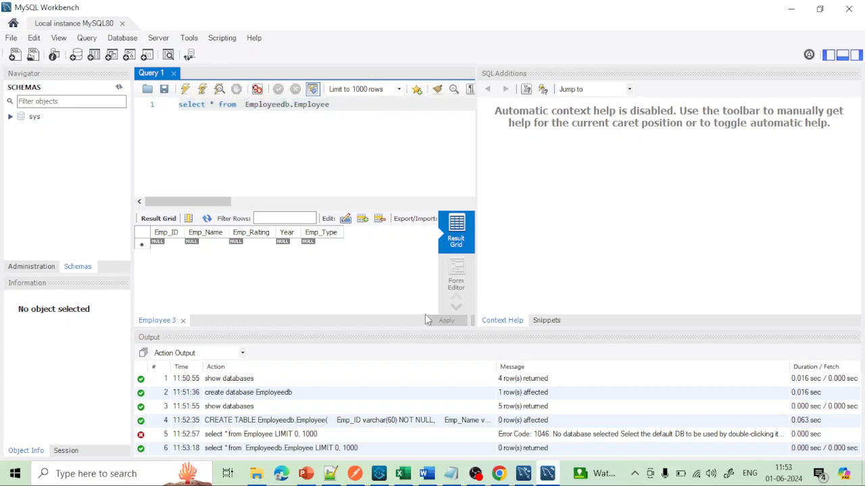
Step: Switch to the MySQL download page in Chrome
{"action": "left_click", "coordinate": [499, 475]}
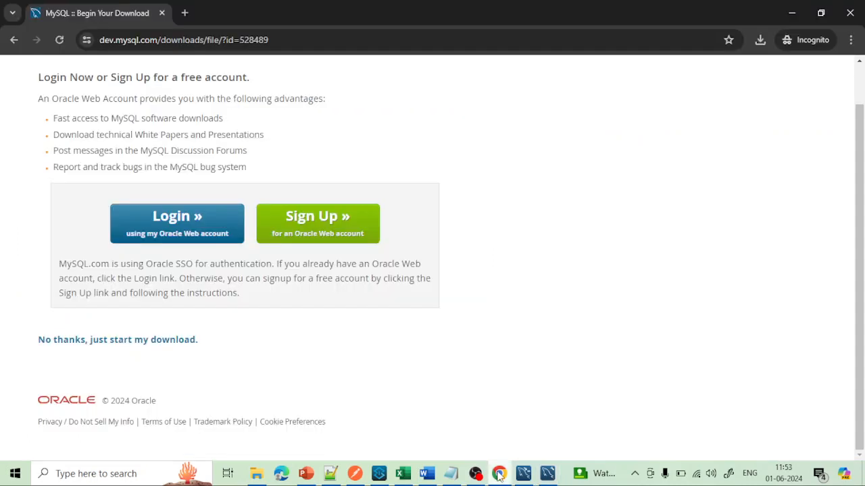